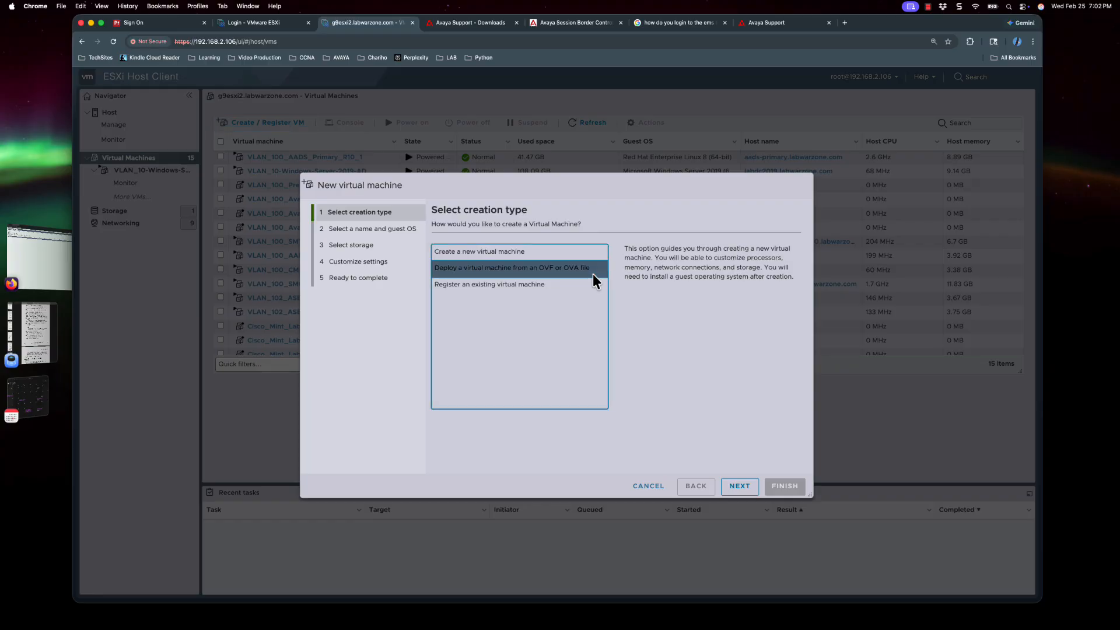
- Name the new virtual machine VLAN_100_EMS
{"action": "left_click", "coordinate": [737, 490]}
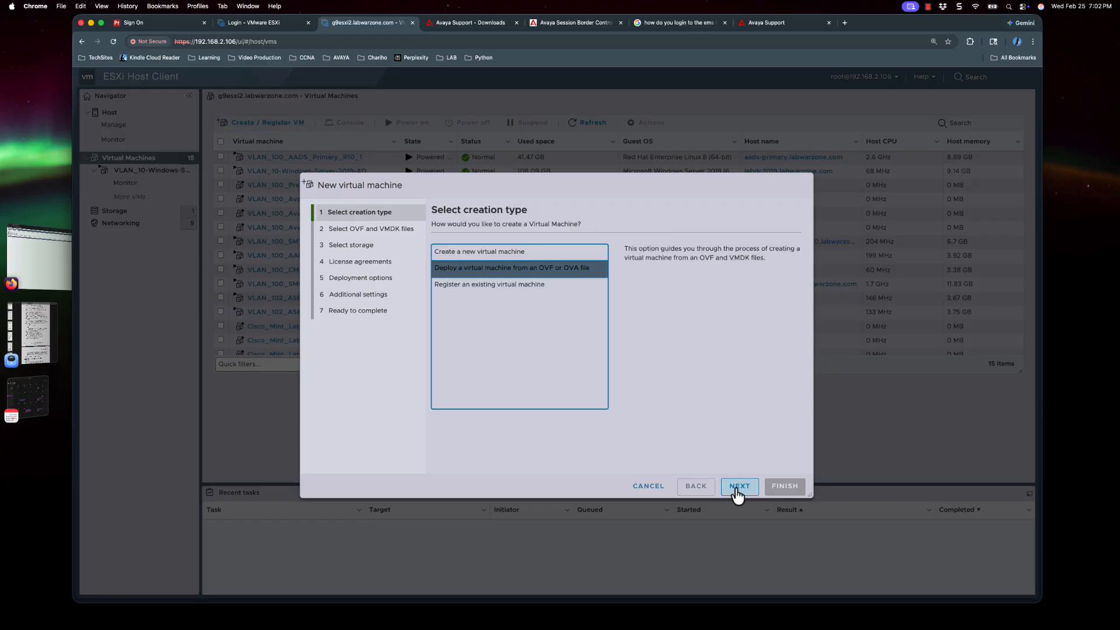
{"action": "left_click", "coordinate": [738, 490]}
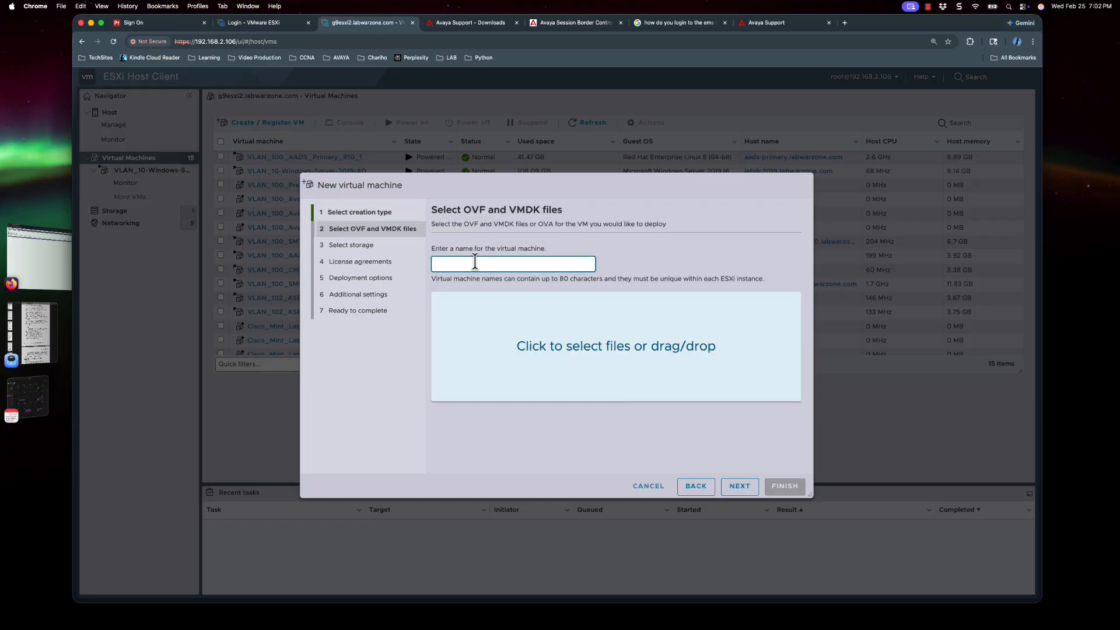
{"action": "type", "text": "VLAN_100_EMS"}
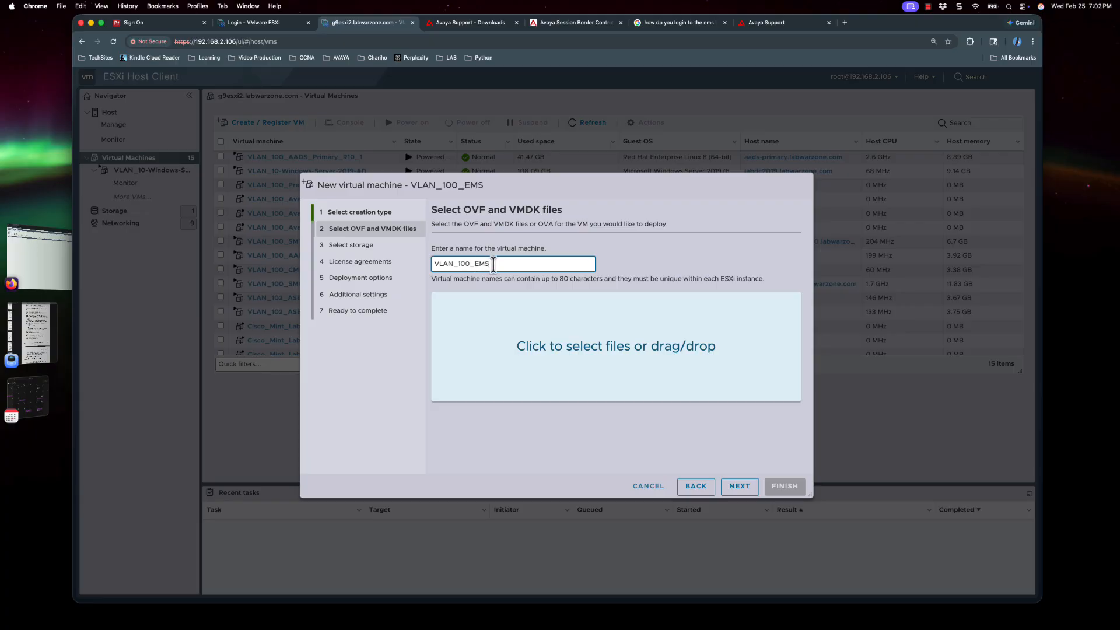
- Attach sbce-10.2.1.0-101-24795-1.ova and advance past storage to the license agreement
{"action": "left_click", "coordinate": [626, 357]}
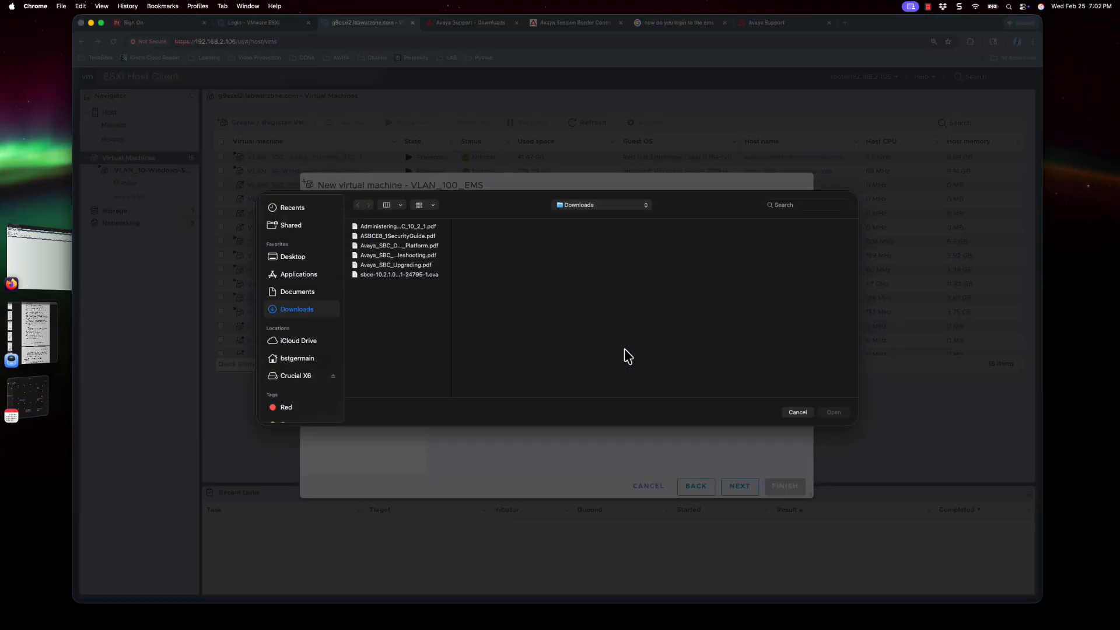
{"action": "left_click", "coordinate": [400, 275]}
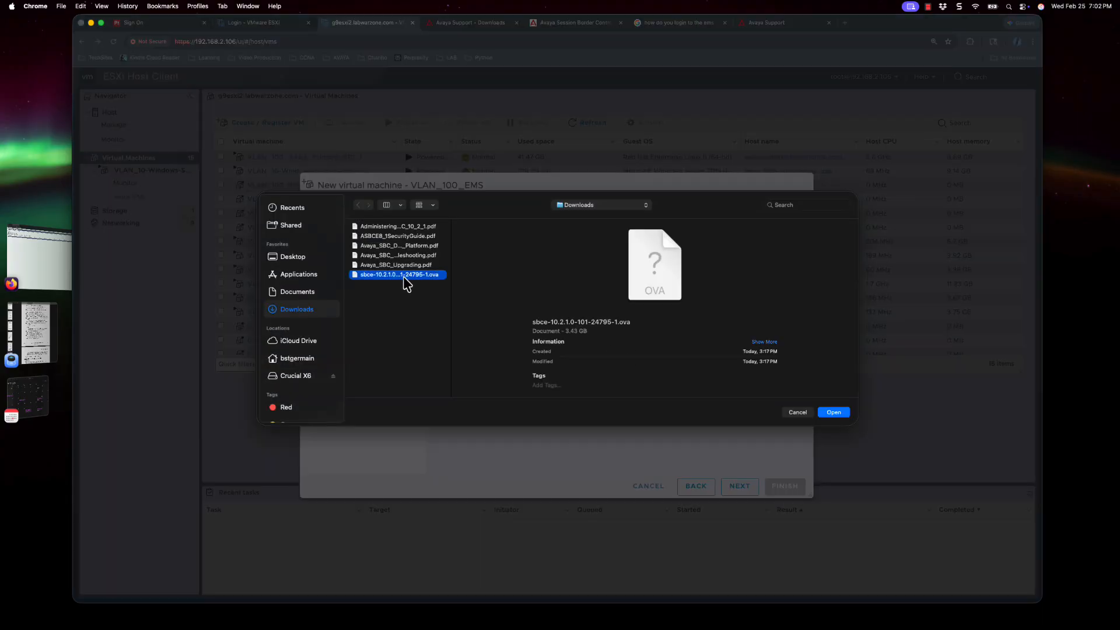
{"action": "left_click", "coordinate": [834, 412]}
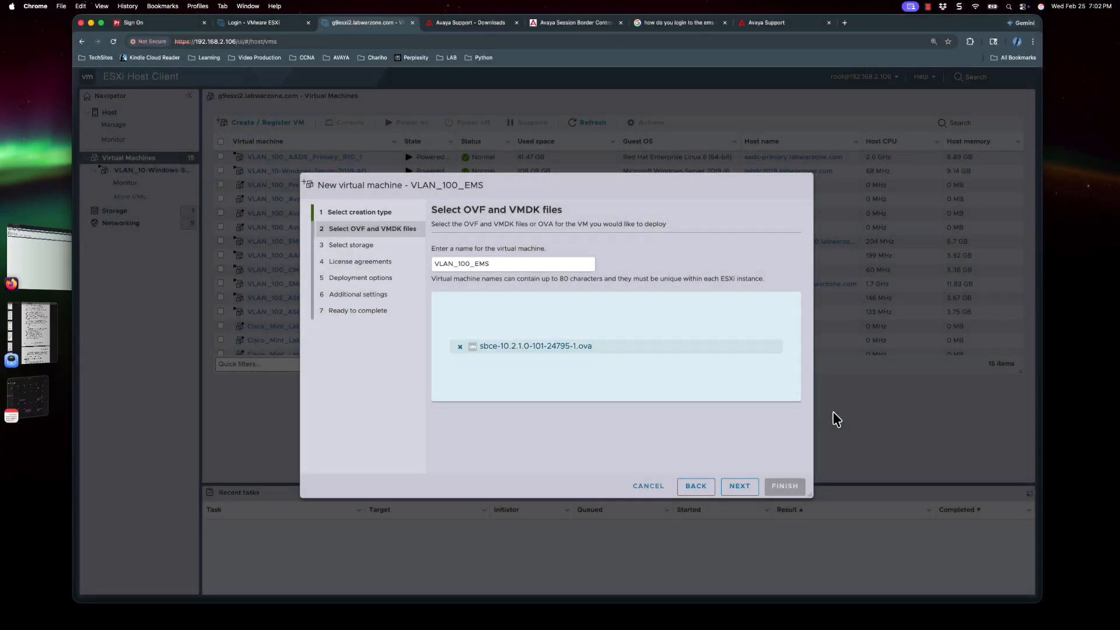
{"action": "left_click", "coordinate": [751, 496]}
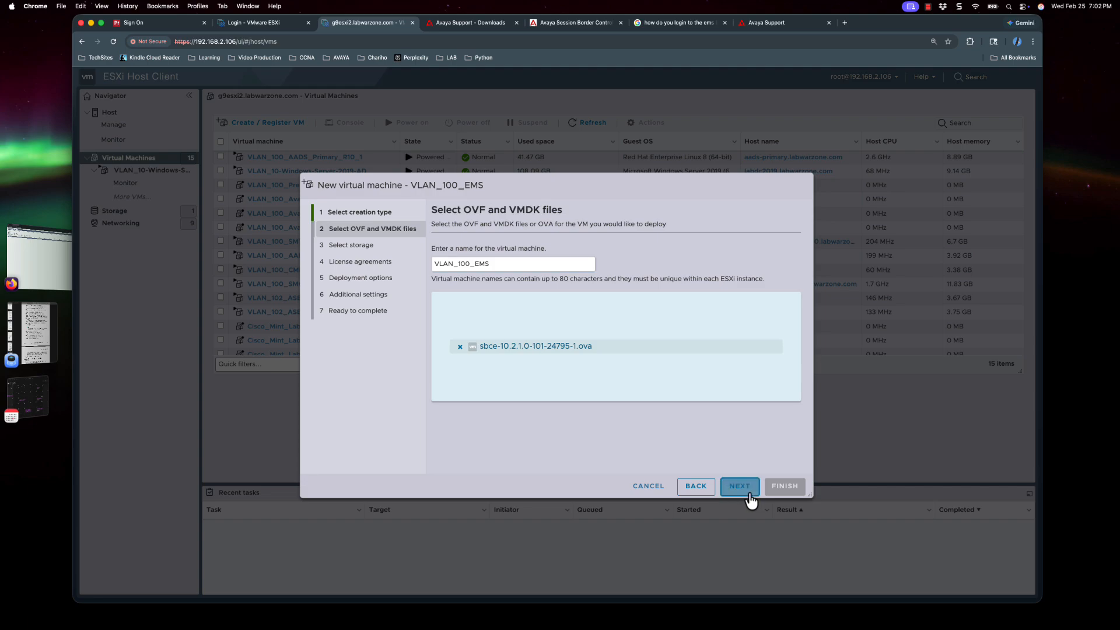
{"action": "left_click", "coordinate": [752, 496]}
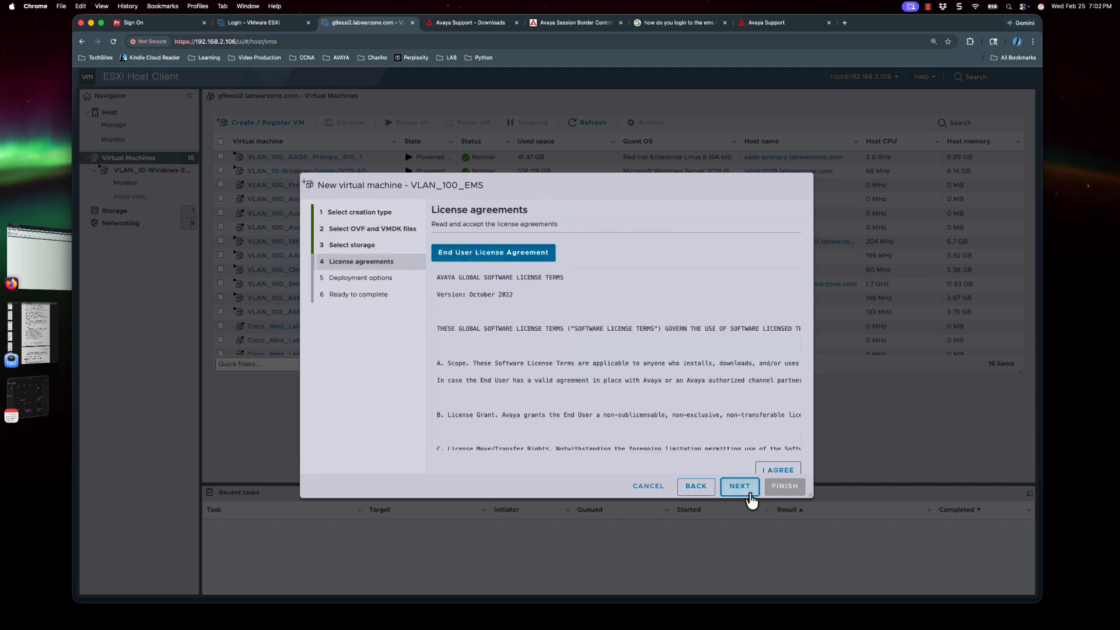
- Accept the Avaya license and map network M1 to VLAN_100_10.78.2.0, keeping EMS deployment
{"action": "left_click", "coordinate": [769, 472]}
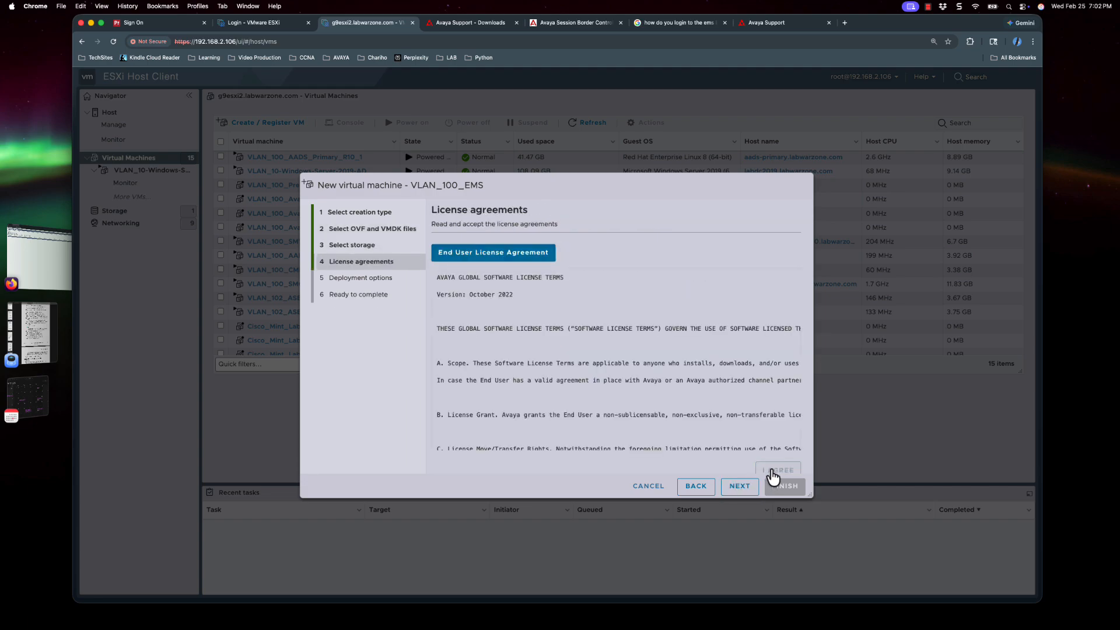
{"action": "left_click", "coordinate": [738, 489]}
{"action": "left_click", "coordinate": [691, 256]}
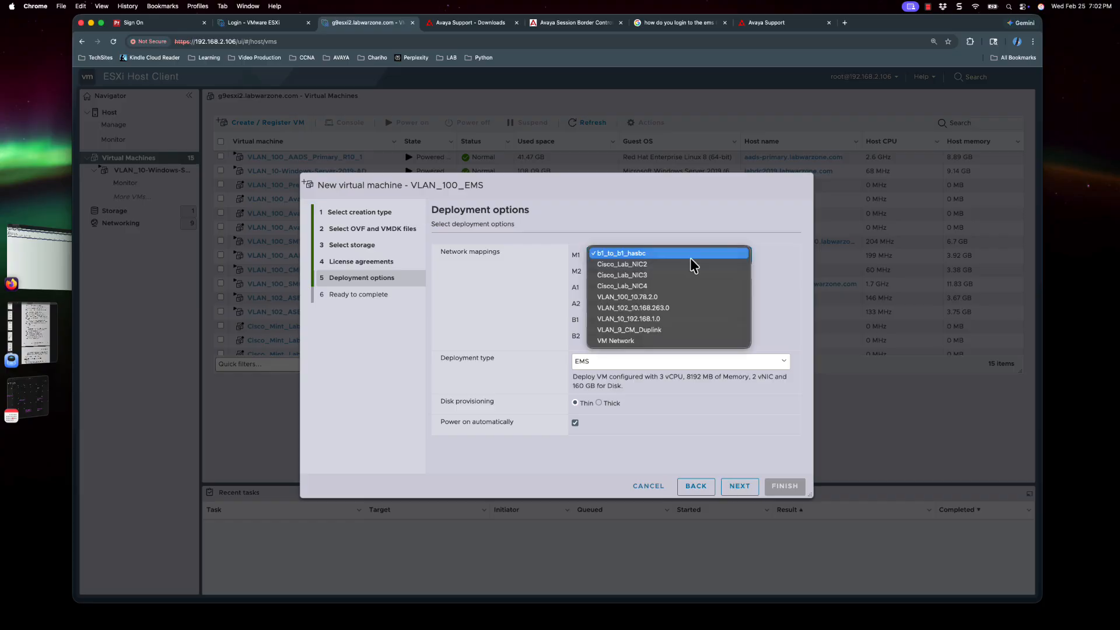
{"action": "left_click", "coordinate": [679, 296]}
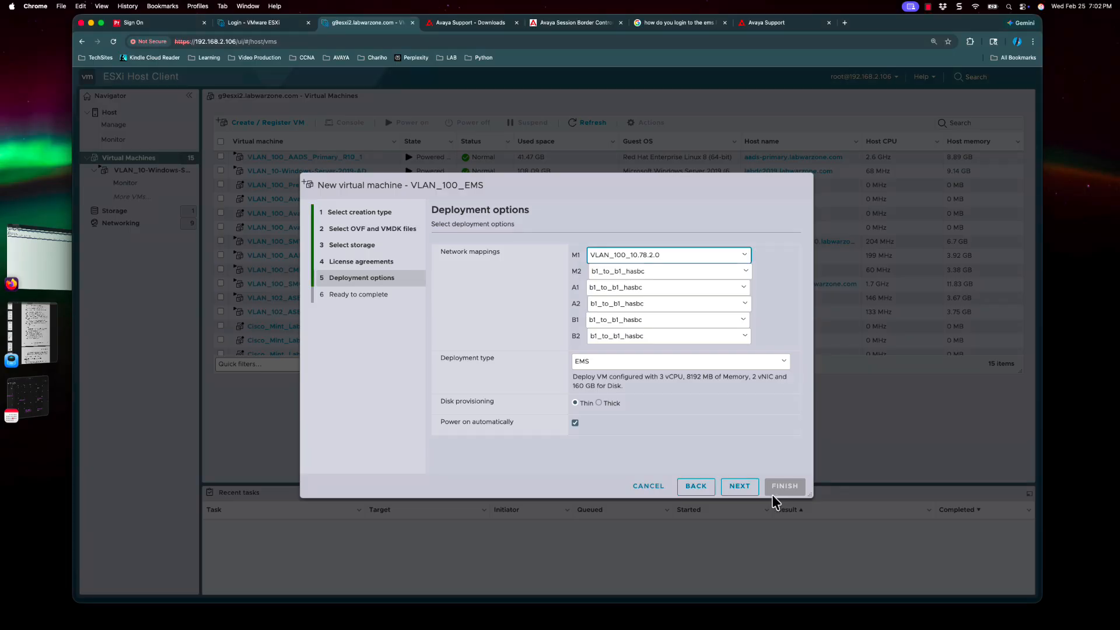
{"action": "left_click", "coordinate": [741, 488]}
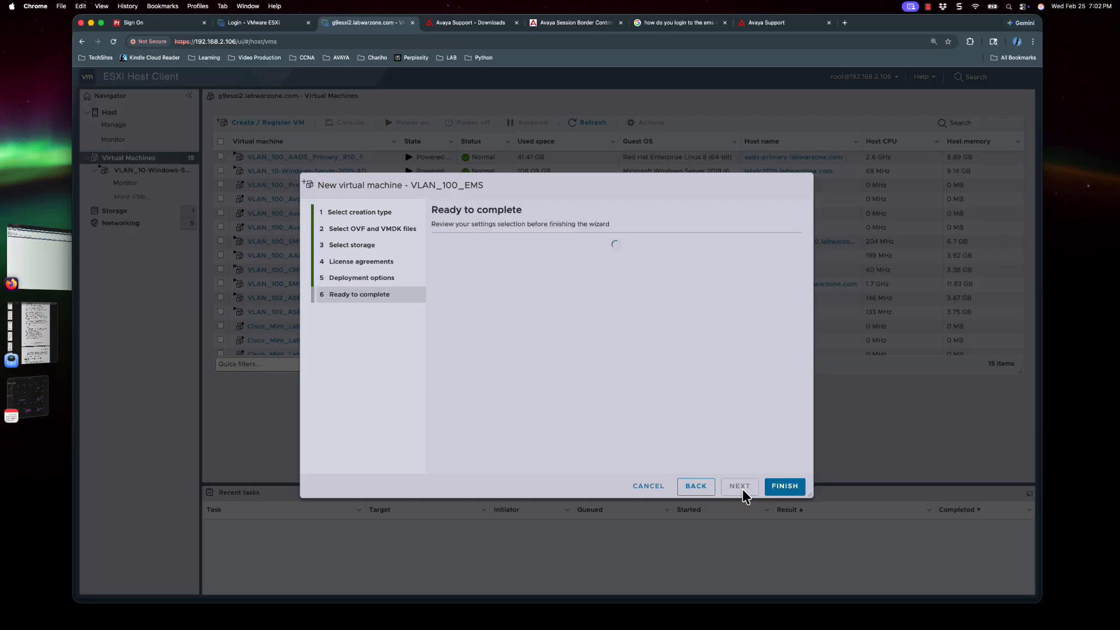
- Finish the wizard to create VLAN_100_EMS and upload its sbce disk
{"action": "left_click", "coordinate": [785, 487]}
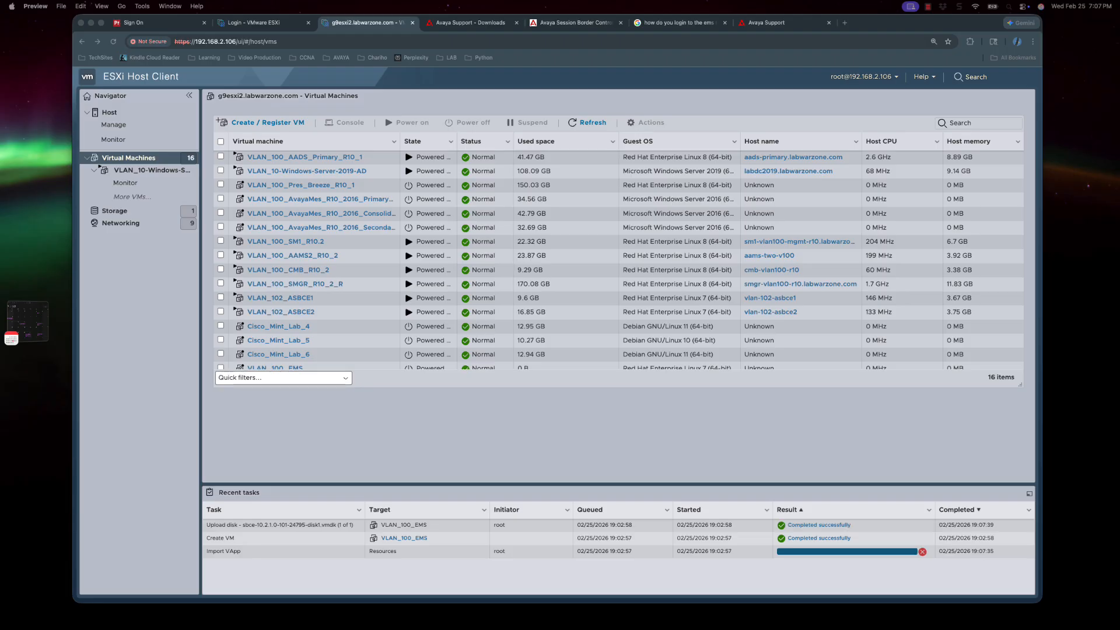
- Open the VLAN_100_EMS console and wait for the CHOOSE OPERATION menu
{"action": "scroll", "coordinate": [322, 365], "scroll_direction": "down", "scroll_amount": 1}
{"action": "left_click", "coordinate": [284, 365]}
{"action": "left_click", "coordinate": [262, 176]}
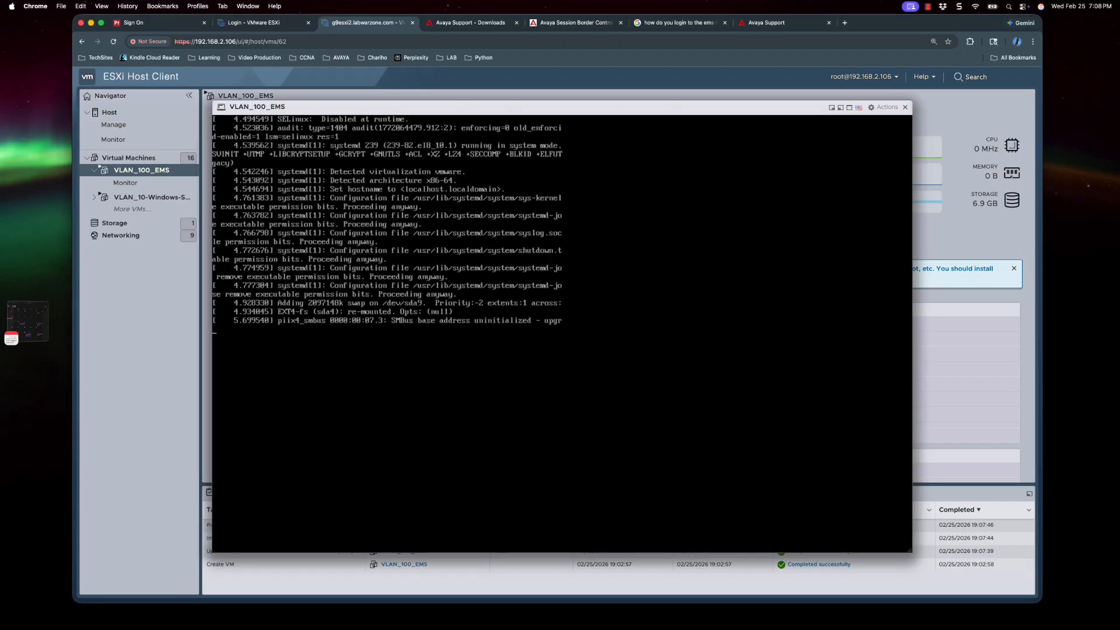
{"action": "left_click_drag", "start_coordinate": [665, 108], "coordinate": [703, 97]}
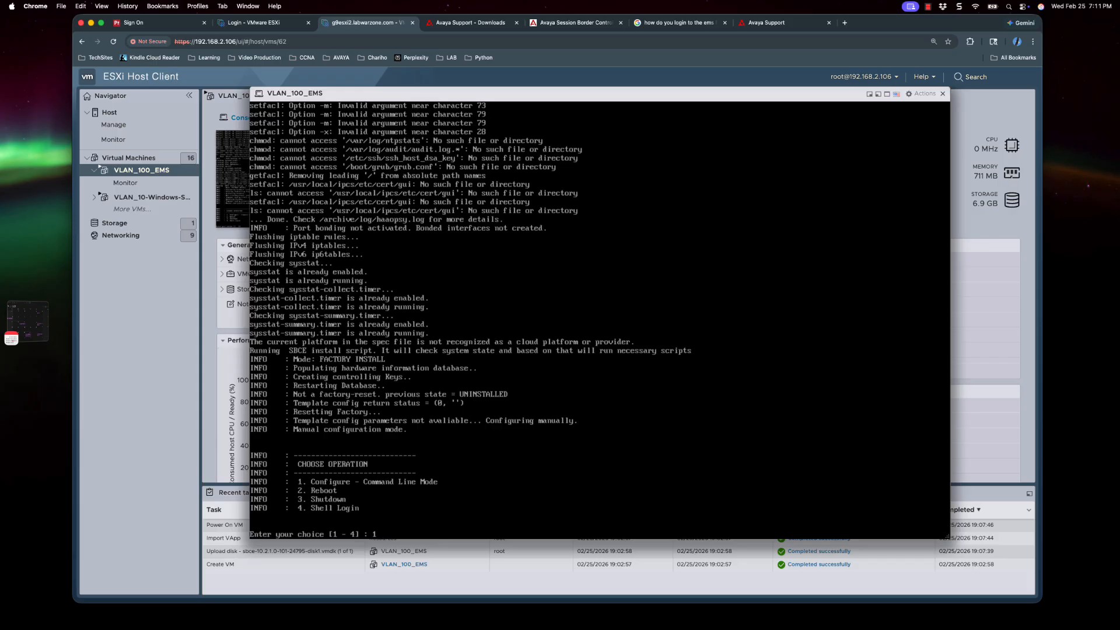
- Choose command-line setup with IPv4, EMS type, the network passphrase, name lab-ems, primary install
{"action": "key", "text": "Return"}
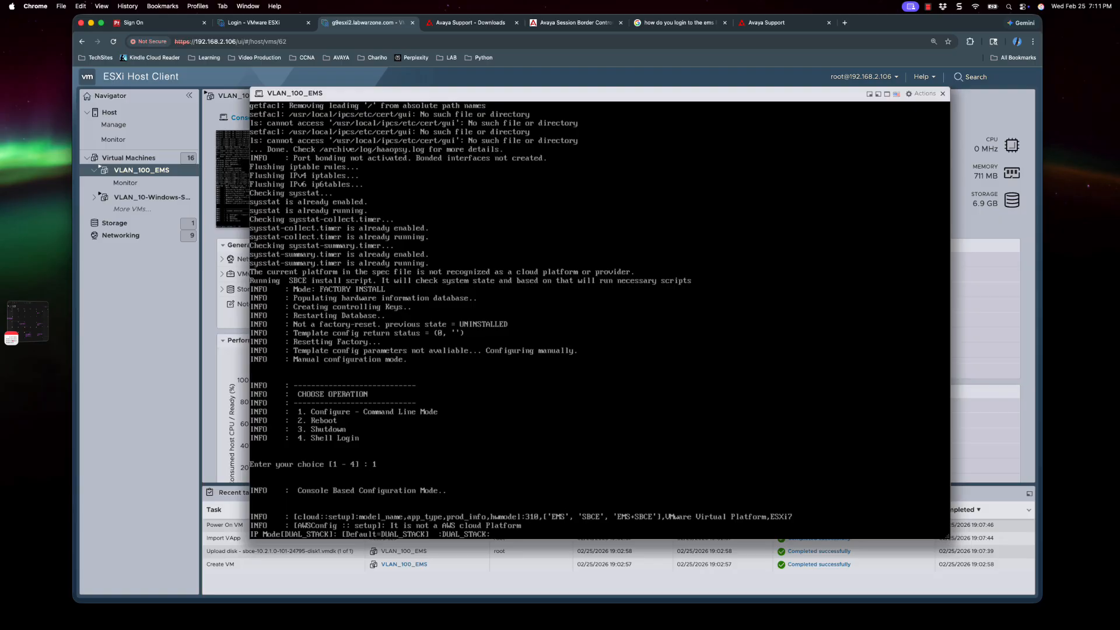
{"action": "type", "text": "IPv4"}
{"action": "key", "text": "Return"}
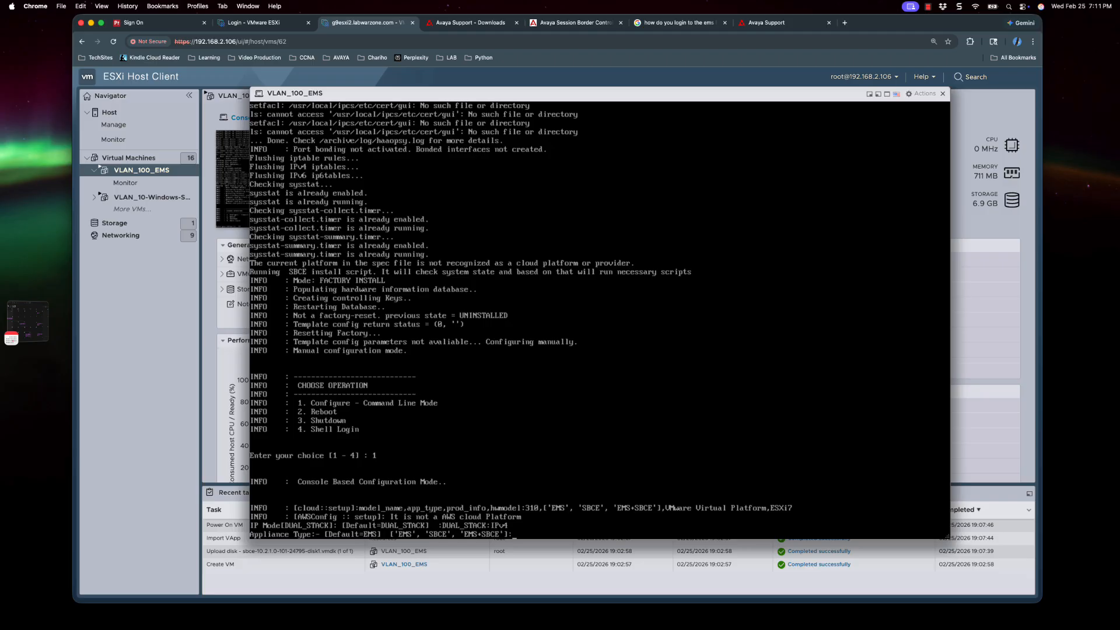
{"action": "type", "text": "EMS"}
{"action": "key", "text": "Return"}
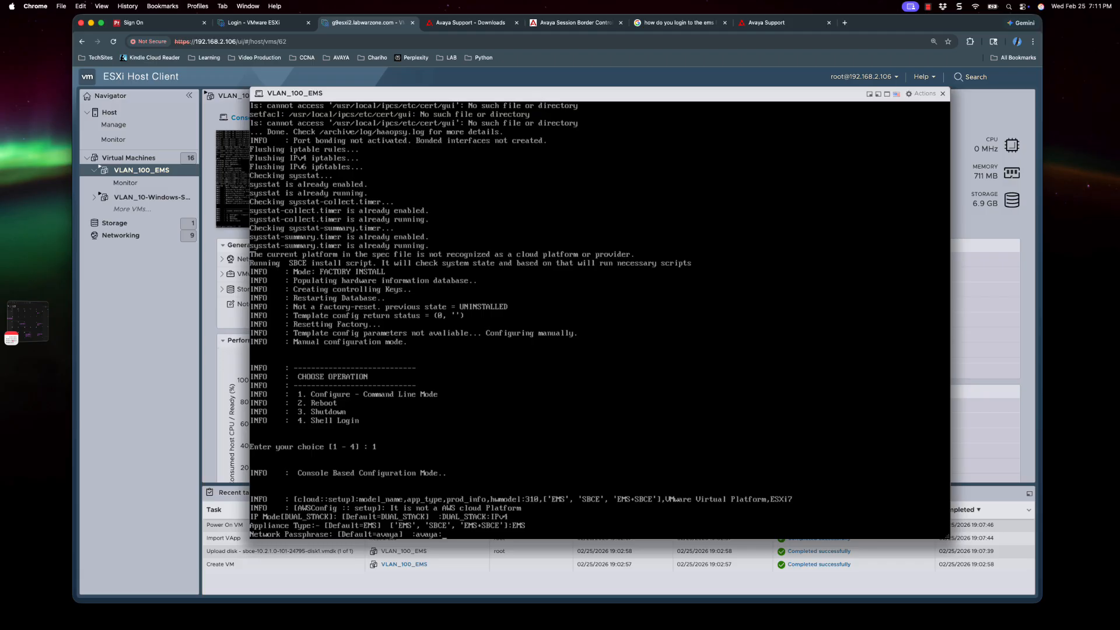
{"action": "type", "text": "pa33w0rd"}
{"action": "key", "text": "Return"}
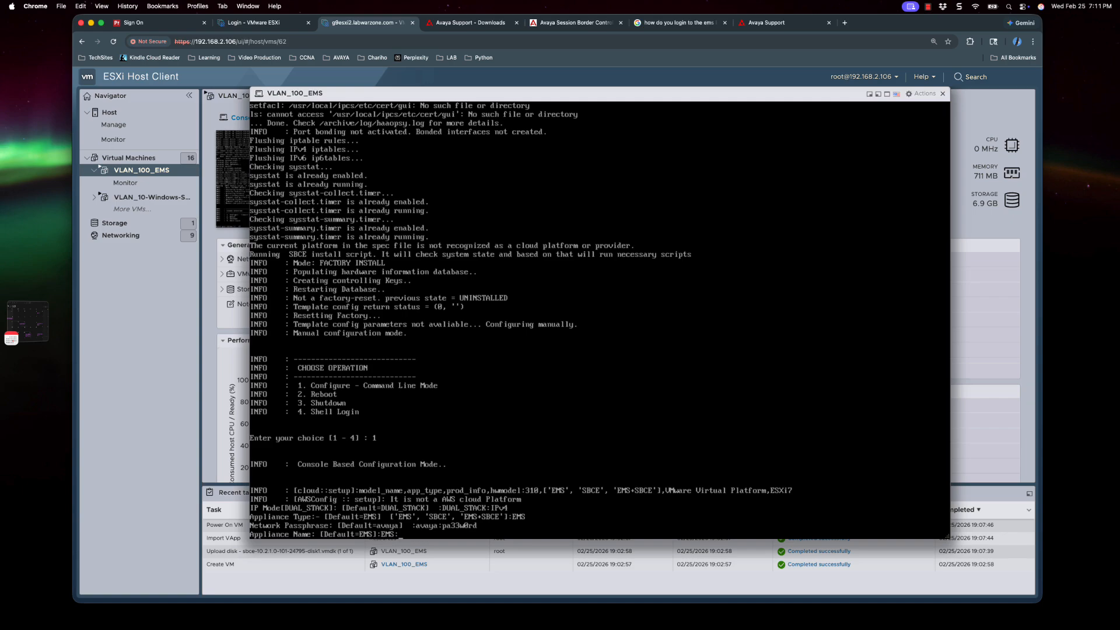
{"action": "type", "text": "lab-ems"}
{"action": "key", "text": "Return"}
{"action": "type", "text": "primary] ['primary', 'secondary']:primary:pri"}
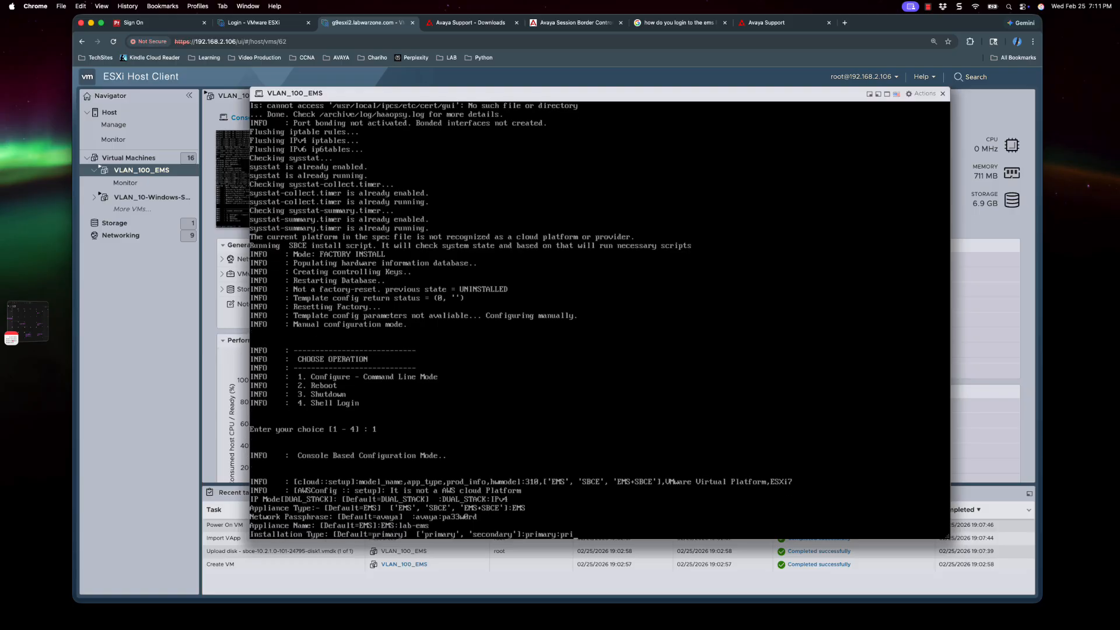
{"action": "key", "text": "Return"}
- Enter IP 10.78.2.54/255.255.255.0, gateway 10.78.2.1, NTP 192.168.2.123, DNS 192.168.1.23, domain labwarzone.com
{"action": "type", "text": "10.78.2.54"}
{"action": "key", "text": "Return"}
{"action": "type", "text": "255.255.255.0]  :255.255.255.0:255.255.255.0"}
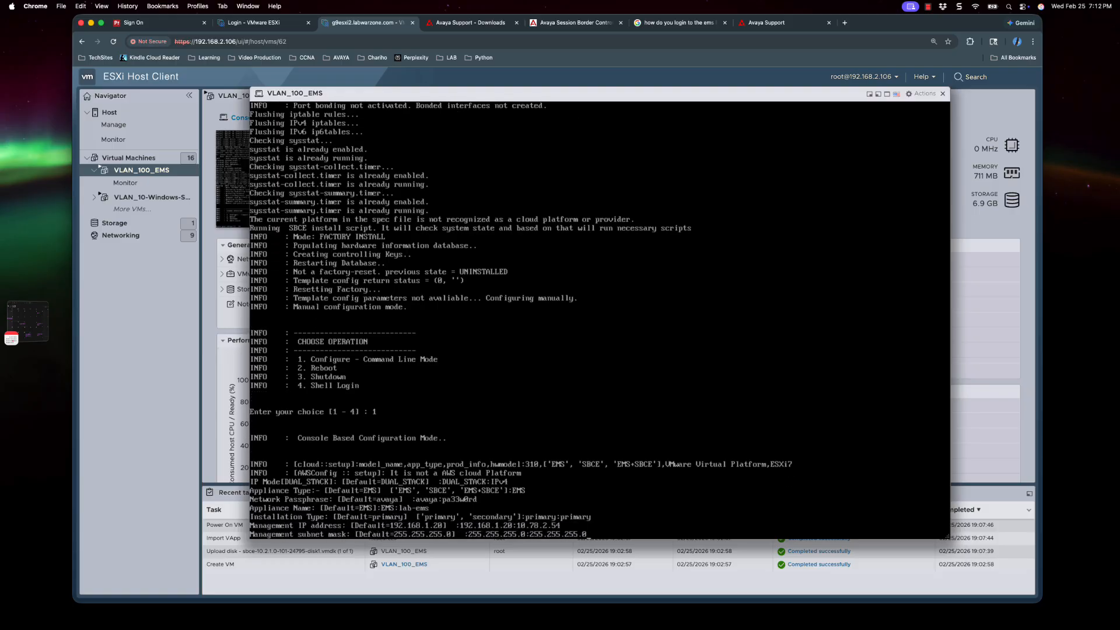
{"action": "key", "text": "Return"}
{"action": "type", "text": "10.78.2.1"}
{"action": "key", "text": "Return"}
{"action": "type", "text": "192.168.2.123"}
{"action": "key", "text": "Return"}
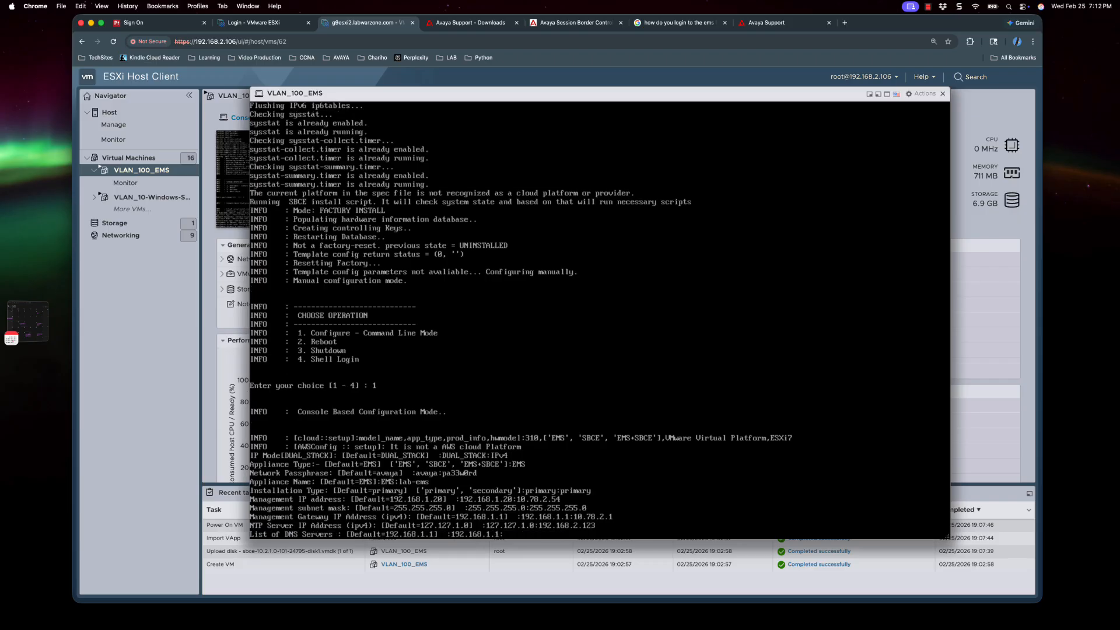
{"action": "type", "text": "192.168.1.23"}
{"action": "key", "text": "Return"}
{"action": "type", "text": "labwarzone.com"}
{"action": "key", "text": "Return"}
- Confirm the network settings and enter the administrator's full name
{"action": "type", "text": "Y"}
{"action": "key", "text": "Return"}
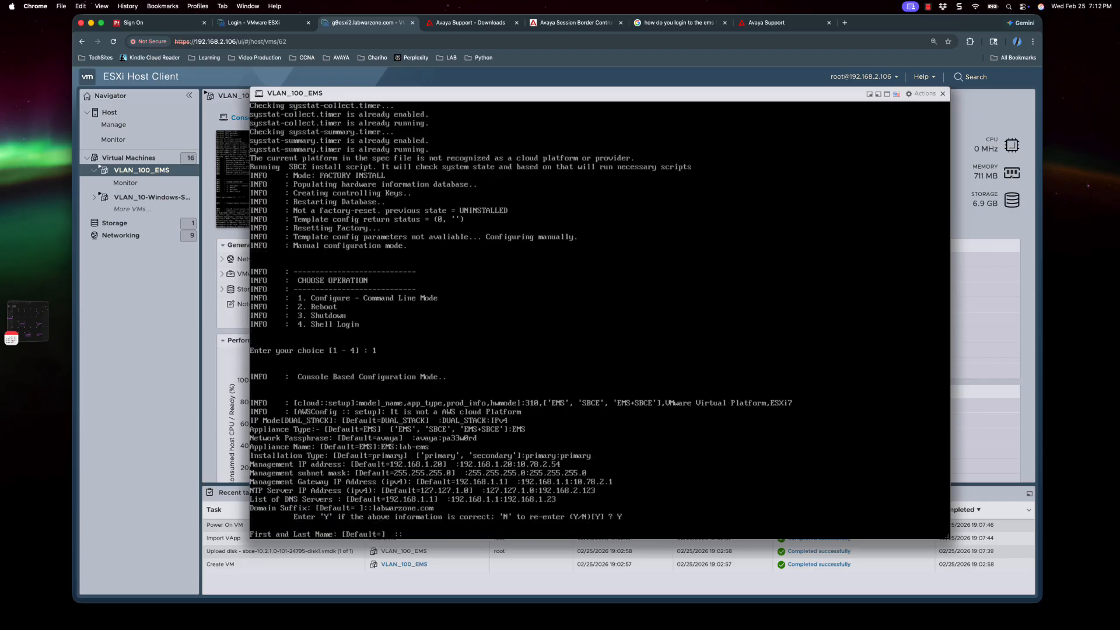
{"action": "key", "text": "Return"}
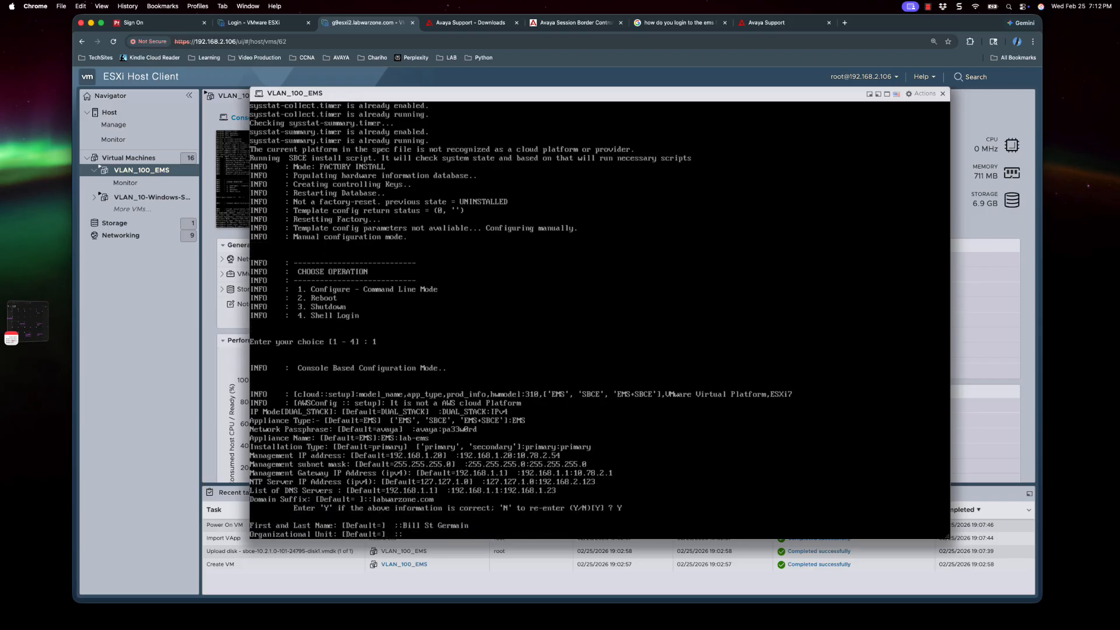
- Enter certificate details: unit Lab, organization intlx, Richmond, Rhode Island, US, and confirm
{"action": "type", "text": "Lab"}
{"action": "key", "text": "Return"}
{"action": "type", "text": "intlx"}
{"action": "key", "text": "Return"}
{"action": "type", "text": "Richmond"}
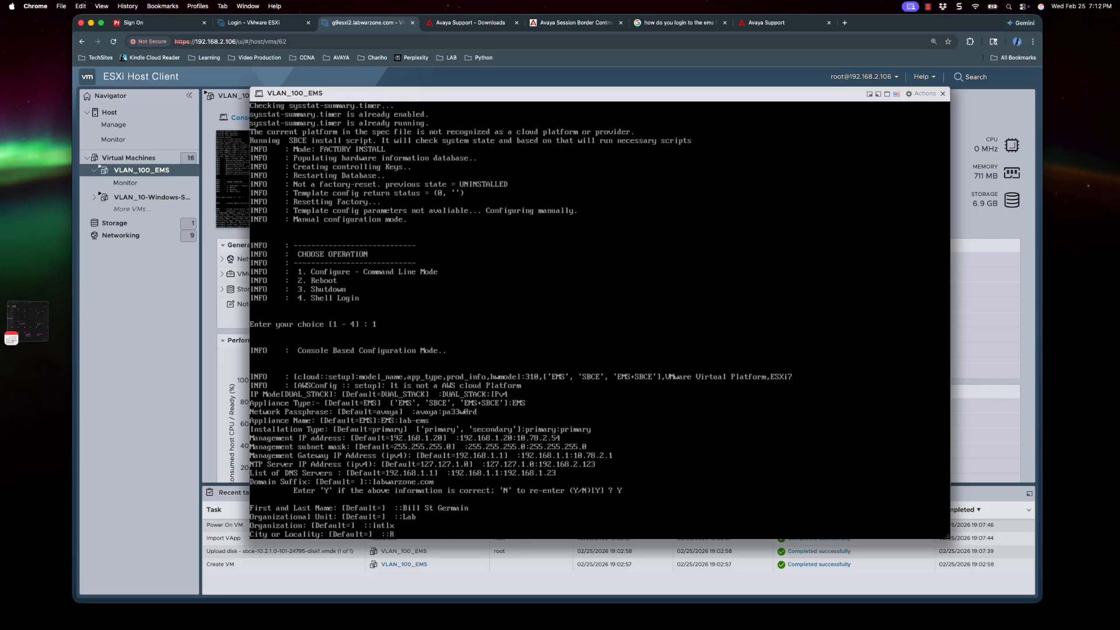
{"action": "key", "text": "Return"}
{"action": "type", "text": "RIode Island"}
{"action": "key", "text": "Return"}
{"action": "type", "text": "US"}
{"action": "key", "text": "Return"}
{"action": "type", "text": "y"}
- Set the time zone to America/New_York (2, 49, 1) and set root and ipcs passwords
{"action": "key", "text": "Return"}
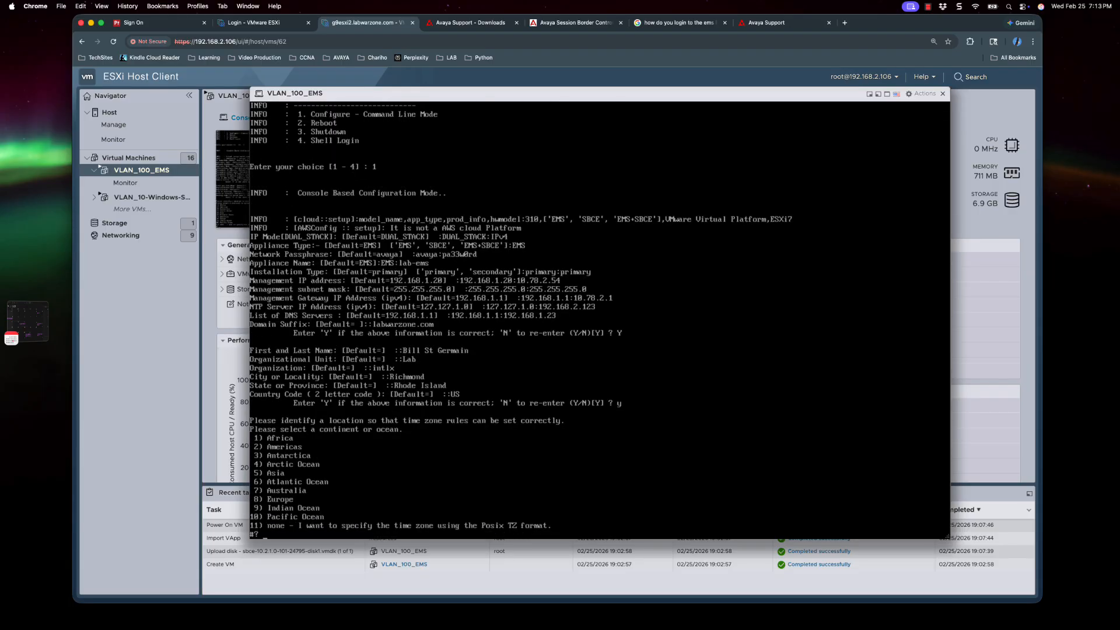
{"action": "type", "text": "2"}
{"action": "key", "text": "Return"}
{"action": "type", "text": "49"}
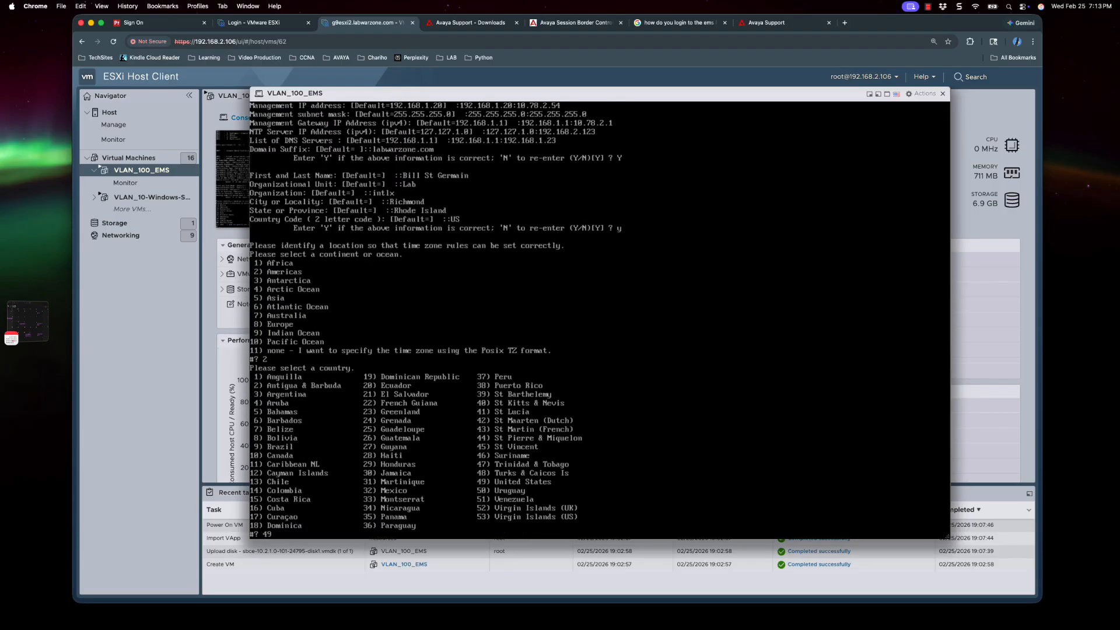
{"action": "key", "text": "Return"}
{"action": "type", "text": "1"}
{"action": "key", "text": "Return"}
{"action": "type", "text": "y"}
{"action": "key", "text": "Return"}
{"action": "type", "text": "1"}
{"action": "key", "text": "Return"}
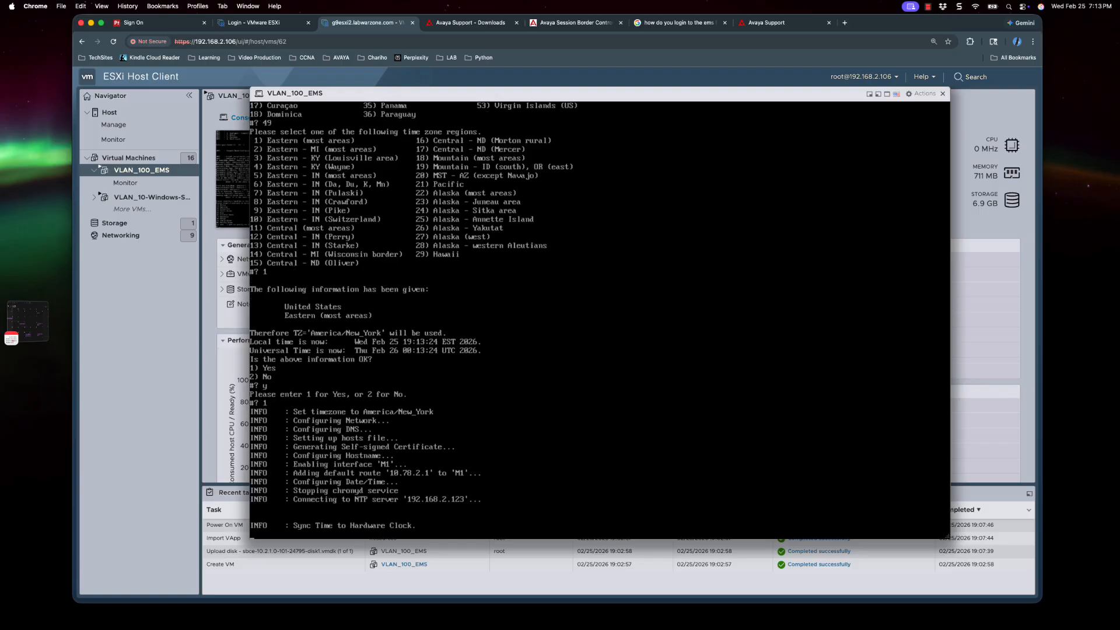
{"action": "key", "text": "Return"}
{"action": "key", "text": "Return"}
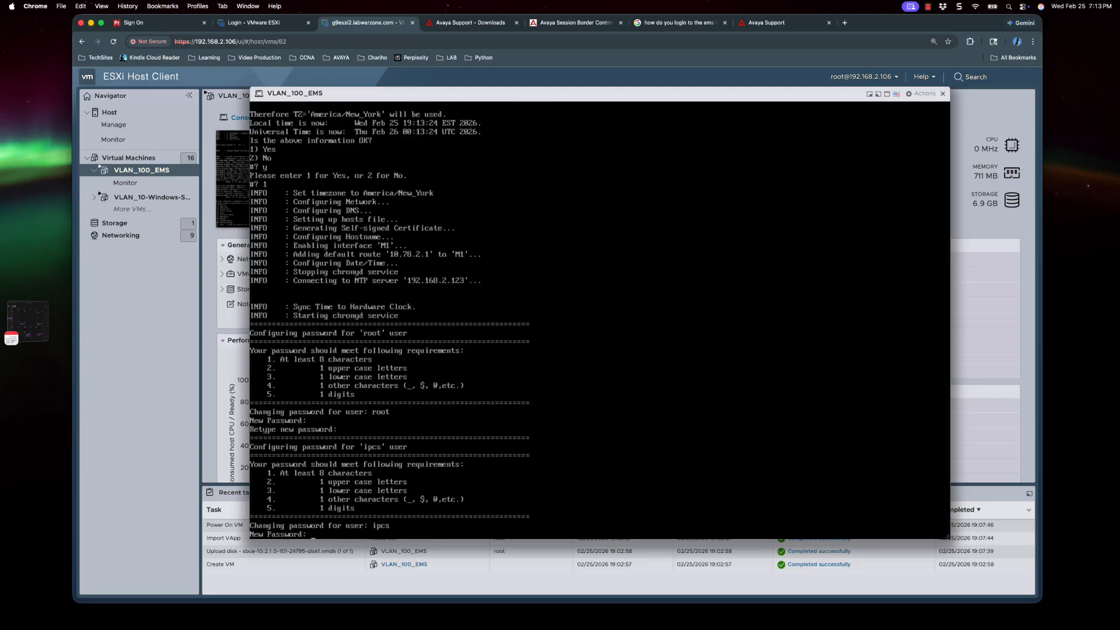
{"action": "key", "text": "Return"}
{"action": "key", "text": "Return"}
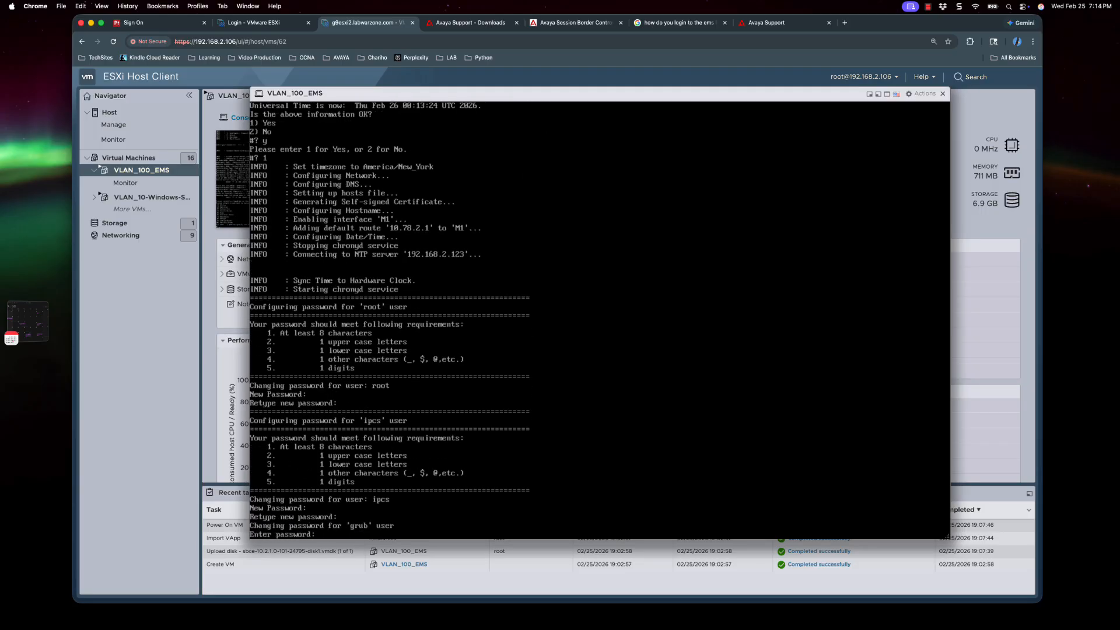
{"action": "key", "text": "Return"}
{"action": "key", "text": "Return"}
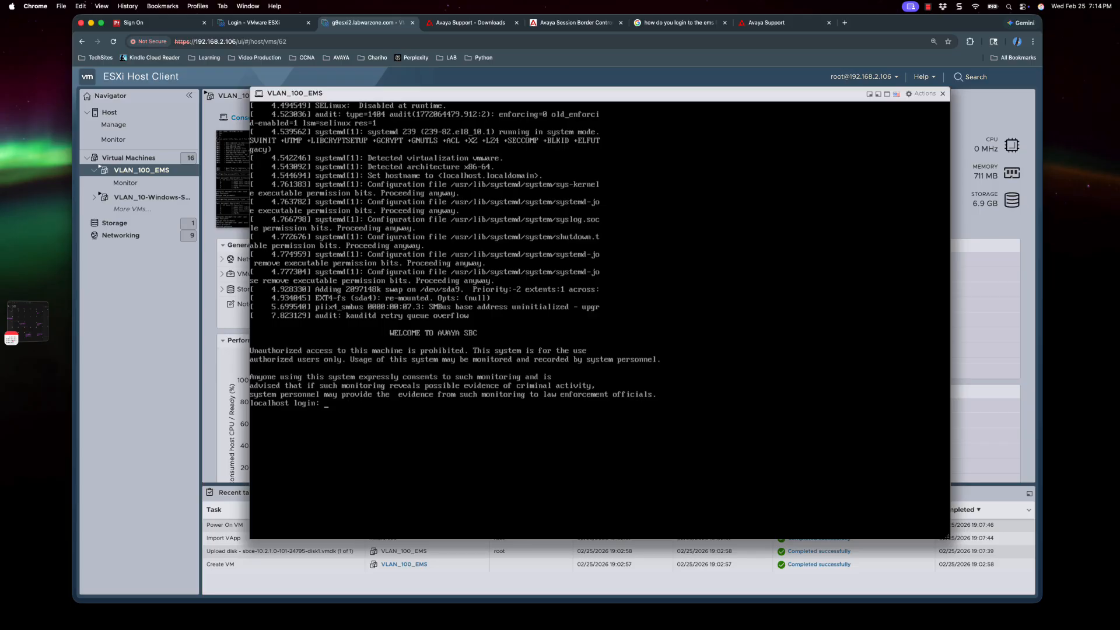
- Log in to the EMS console as ipcs and run uptime
{"action": "type", "text": "pcs"}
{"action": "key", "text": "Return"}
{"action": "key", "text": "Return"}
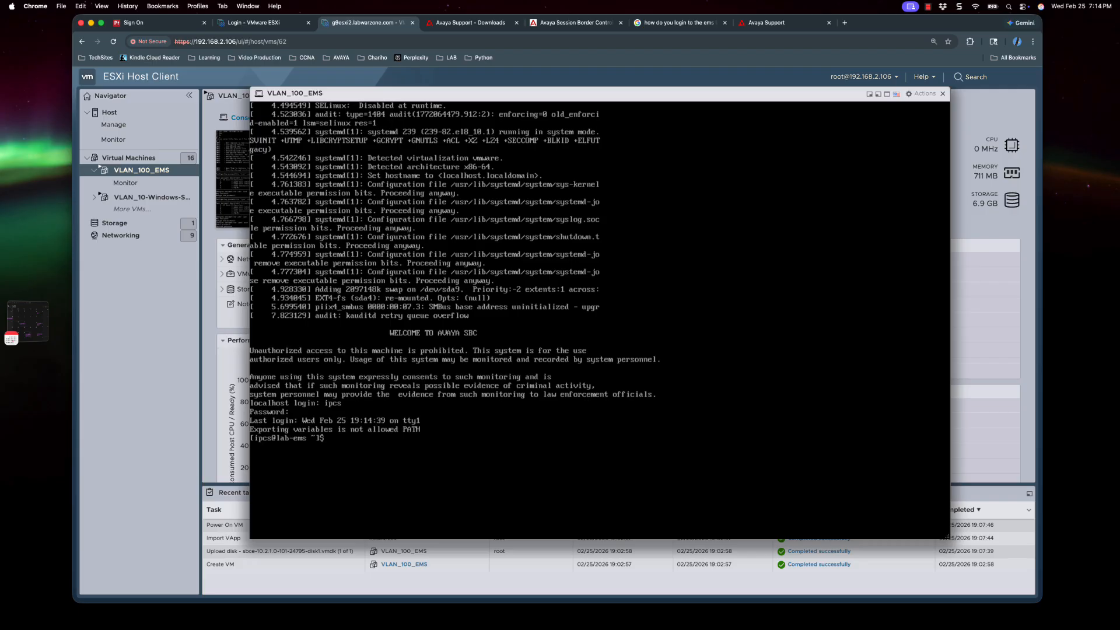
{"action": "type", "text": "uptime"}
{"action": "key", "text": "Return"}
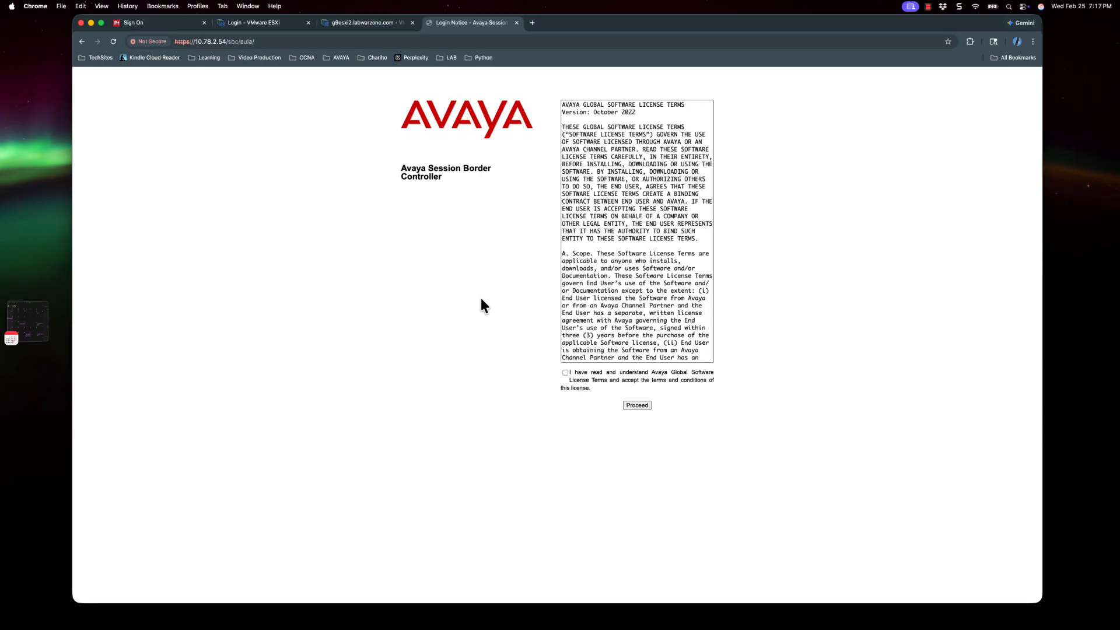
- Accept the EULA and sign in as ucsec with the initial password
{"action": "left_click", "coordinate": [643, 408]}
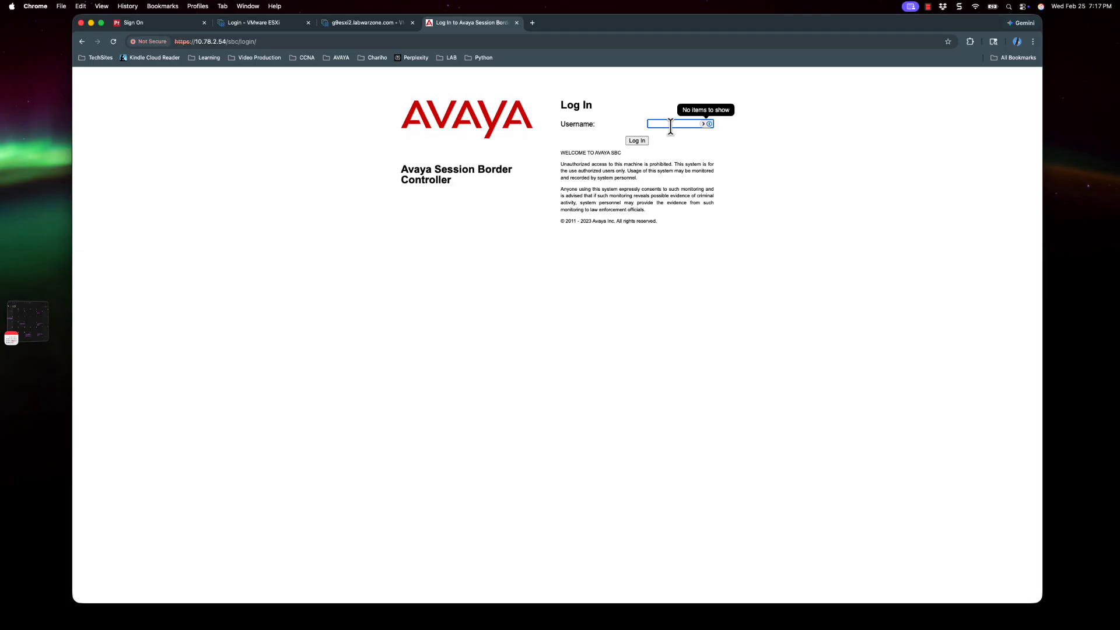
{"action": "type", "text": "ucsec"}
{"action": "key", "text": "Return"}
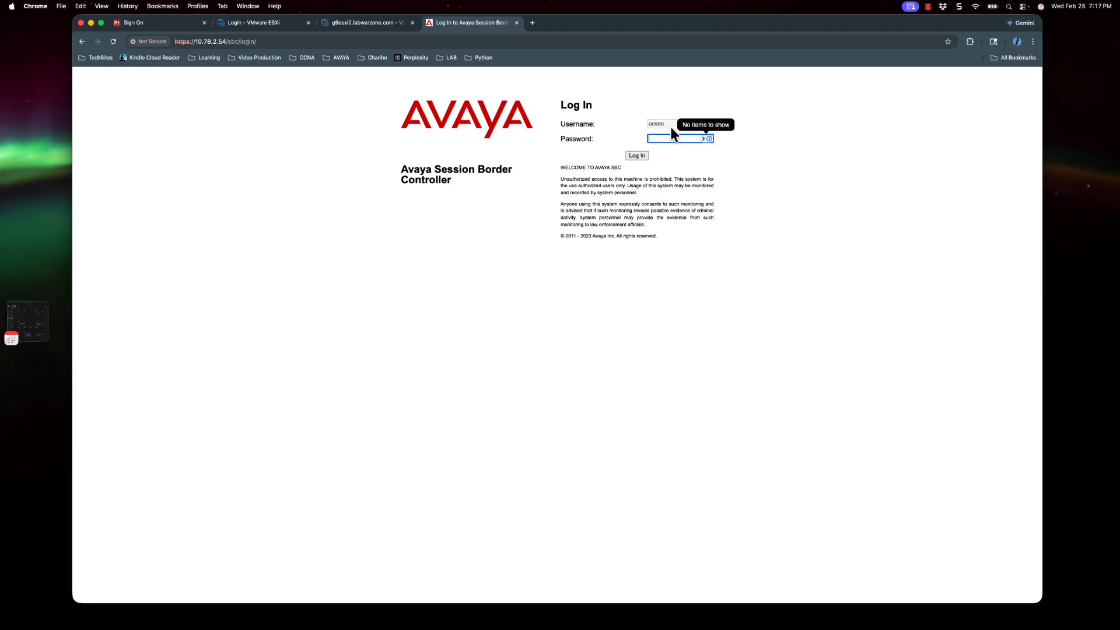
{"action": "type", "text": "*****"}
{"action": "key", "text": "Return"}
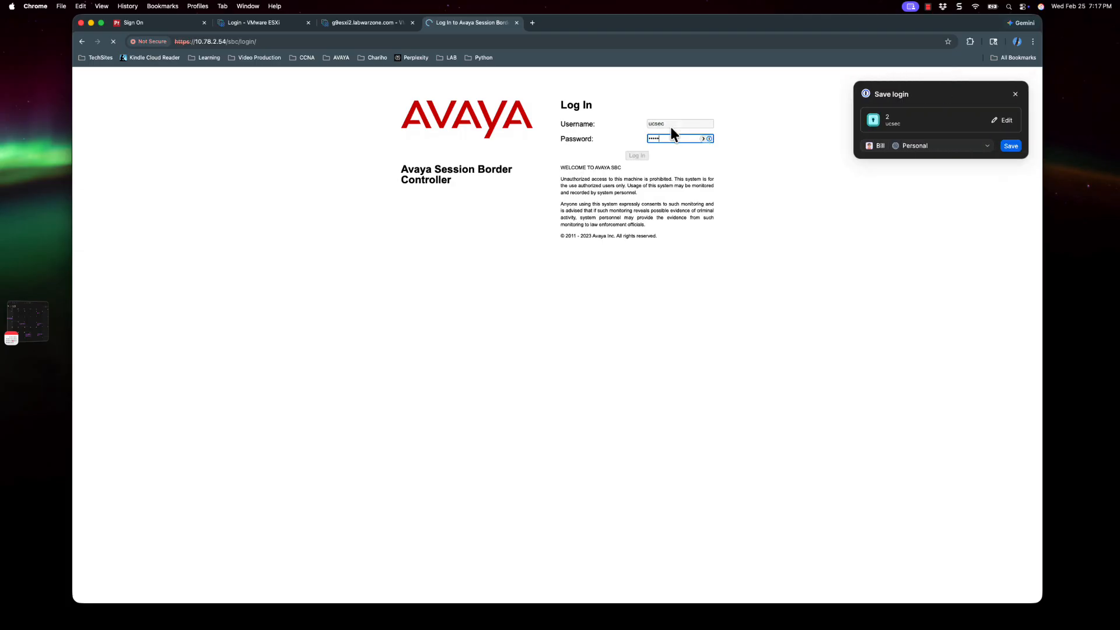
- Change the ucsec password by entering the current, new and repeated passwords
{"action": "type", "text": "*****"}
{"action": "key", "text": "Tab"}
{"action": "type", "text": "*******"}
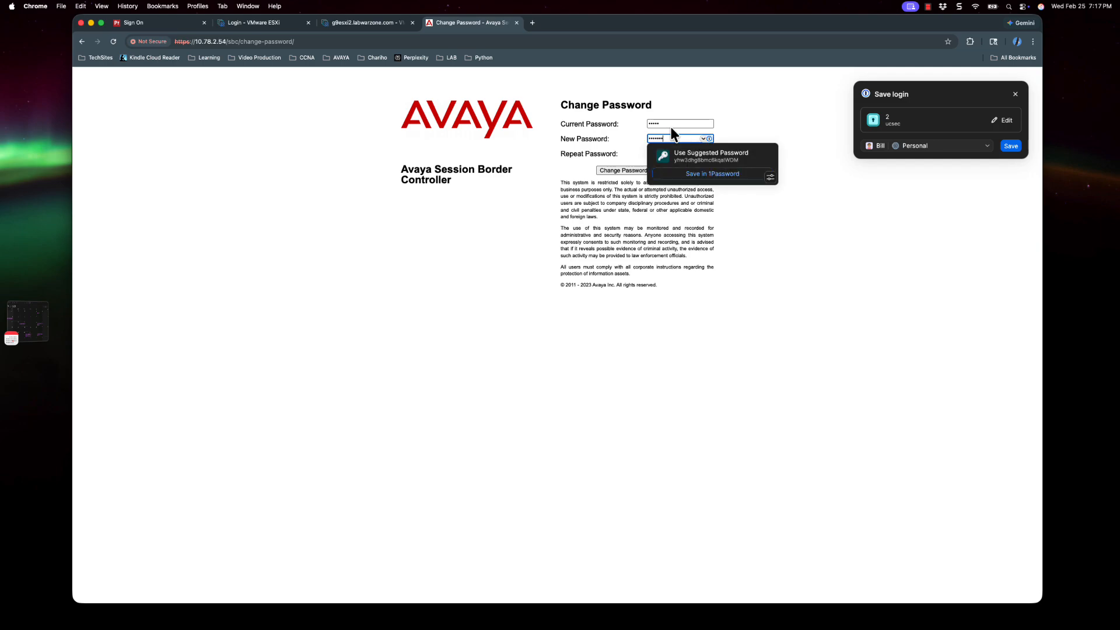
{"action": "type", "text": "*********"}
{"action": "key", "text": "Tab"}
{"action": "type", "text": "****************"}
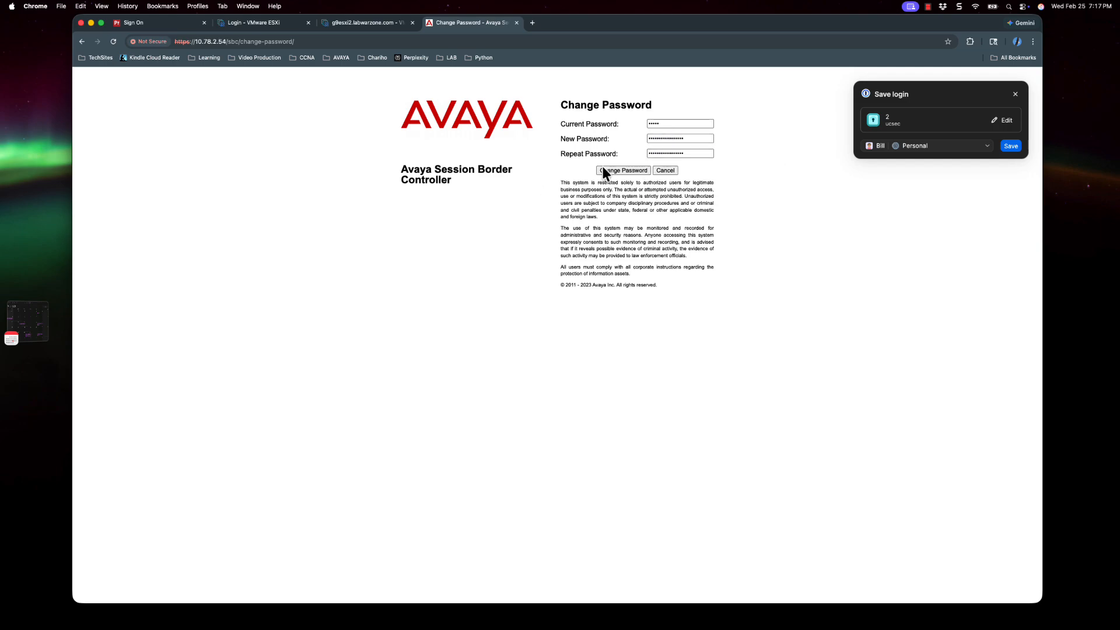
{"action": "left_click", "coordinate": [617, 171]}
- Dismiss the save-login prompt and sign in again as ucsec with the new password
{"action": "left_click", "coordinate": [1016, 94]}
{"action": "type", "text": "ucsec"}
{"action": "key", "text": "Return"}
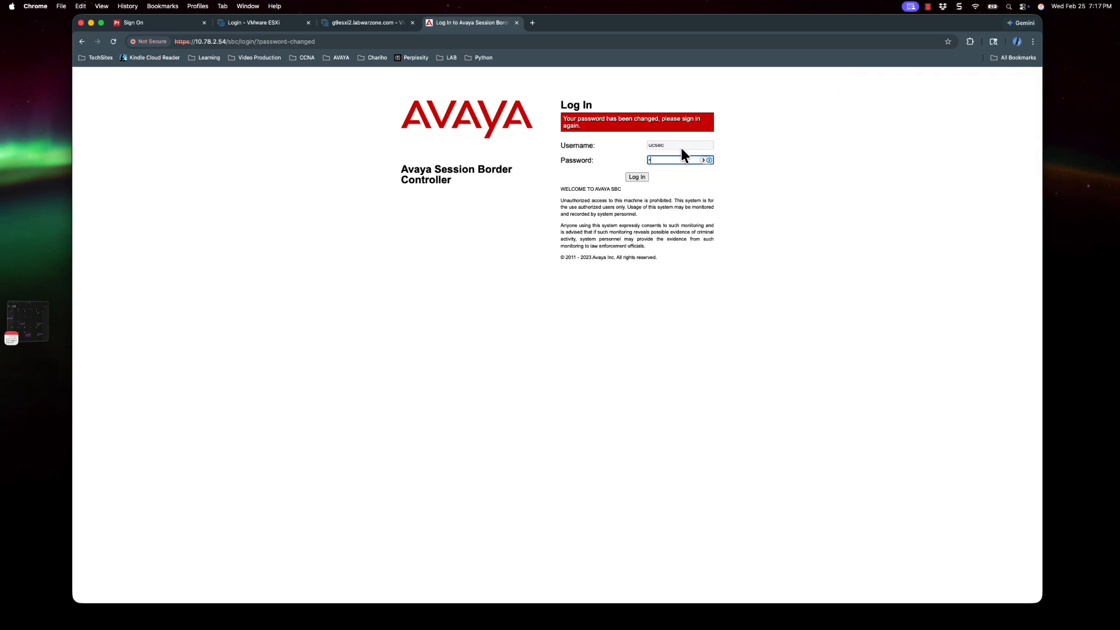
{"action": "key", "text": "Return"}
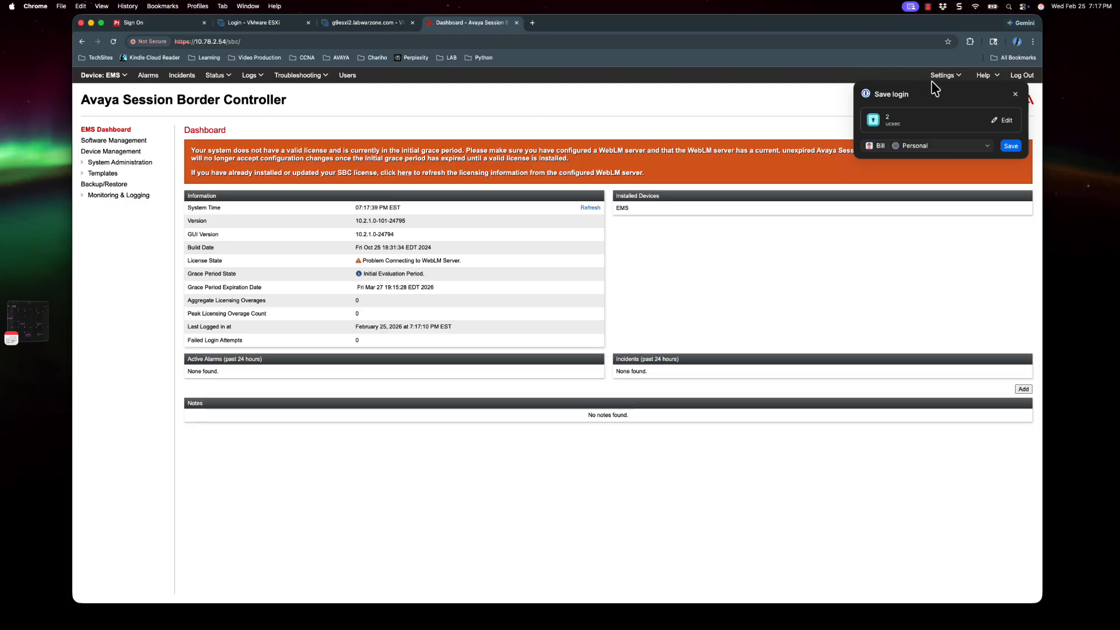
- Dismiss the save-login prompt, open Device Management, and maximize the browser window
{"action": "left_click", "coordinate": [1016, 94]}
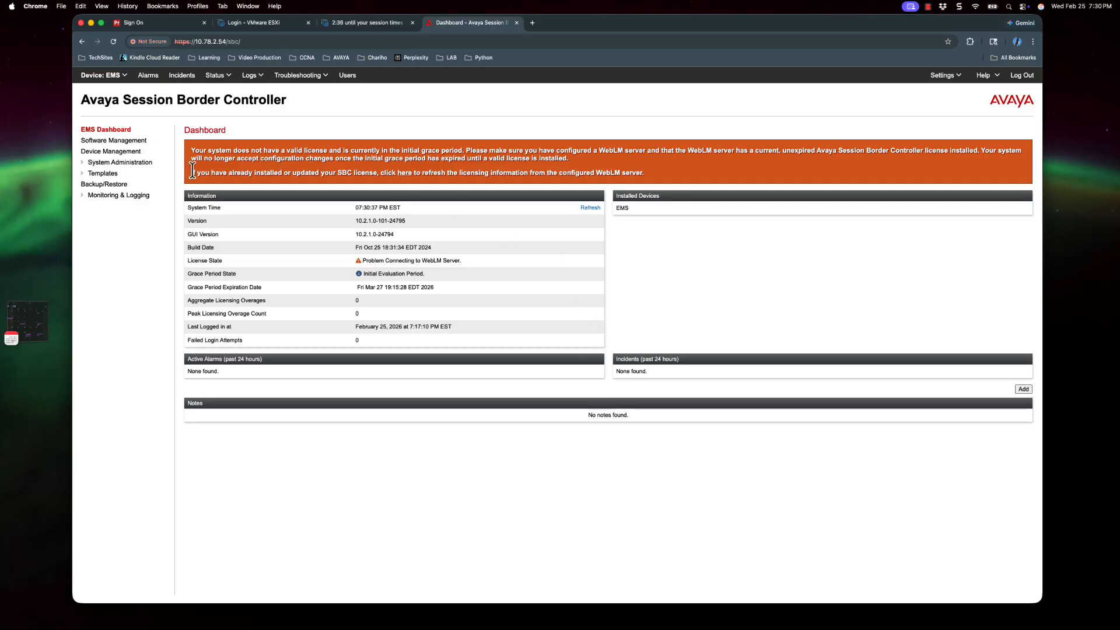
{"action": "left_click", "coordinate": [113, 153]}
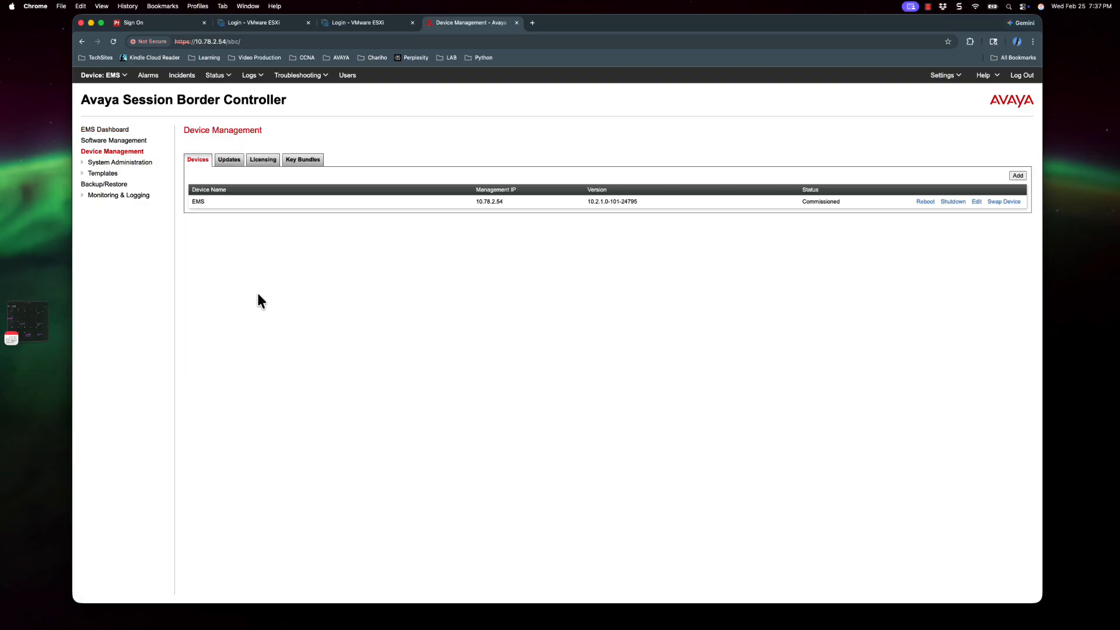
{"action": "double_click", "coordinate": [643, 22]}
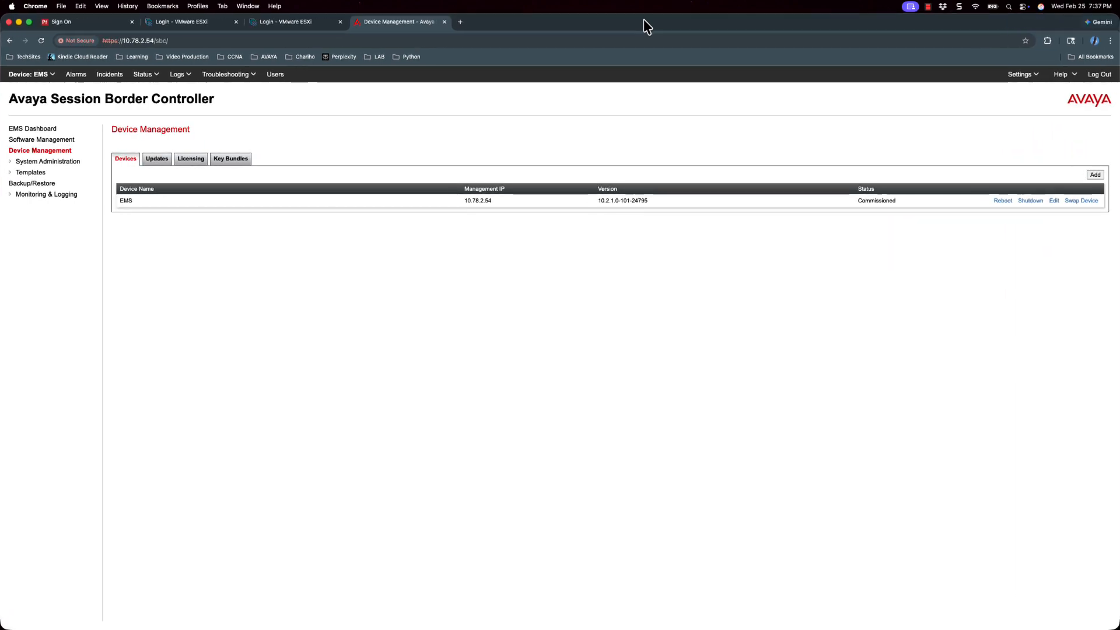
- Log in to the ESXi host and start a new deployment from an OVF/OVA file
{"action": "left_click", "coordinate": [282, 23]}
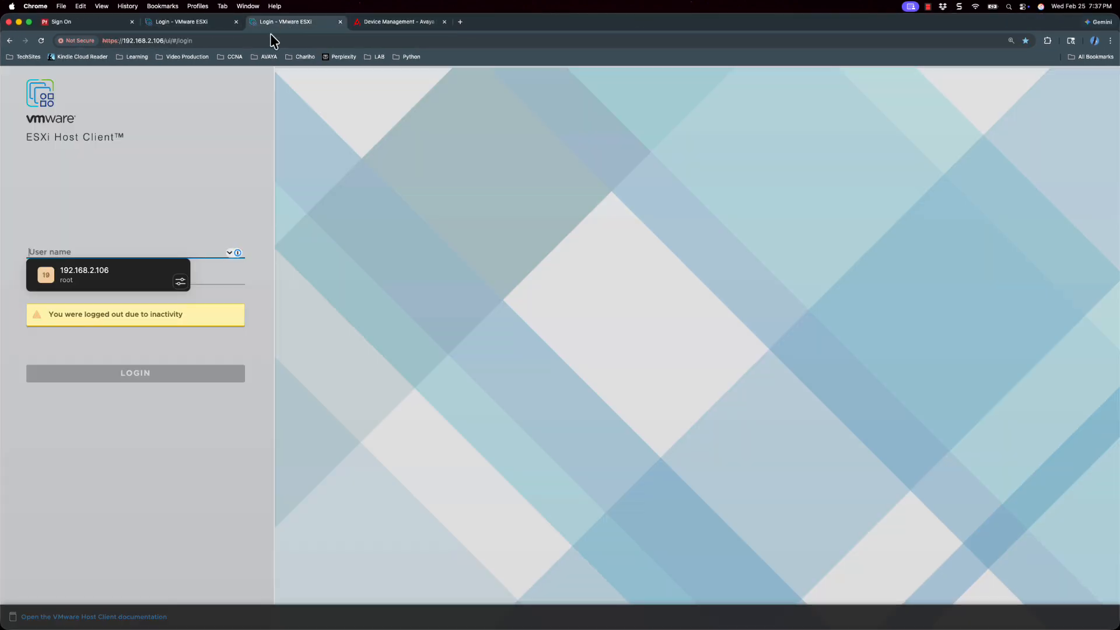
{"action": "left_click", "coordinate": [114, 280]}
{"action": "key", "text": "Return"}
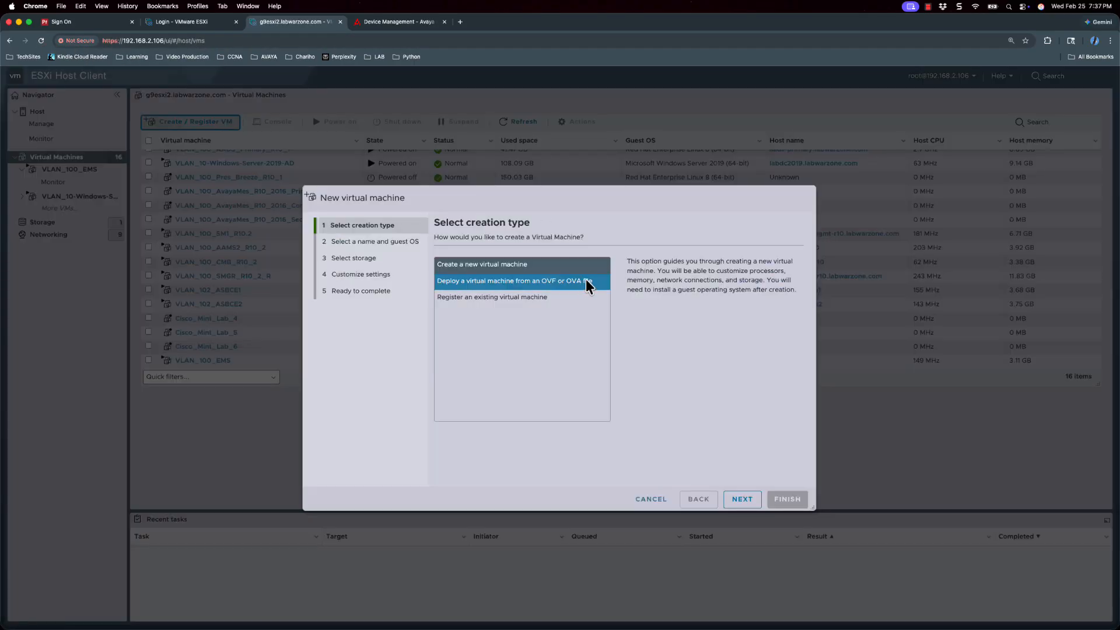
{"action": "left_click", "coordinate": [595, 281]}
{"action": "left_click", "coordinate": [742, 498]}
- Name the VM VLAN_100_HA_SBC1 and load sbce-10.2.1.0-101-24795-1.ova
{"action": "left_click", "coordinate": [512, 276]}
{"action": "type", "text": "VLAN"}
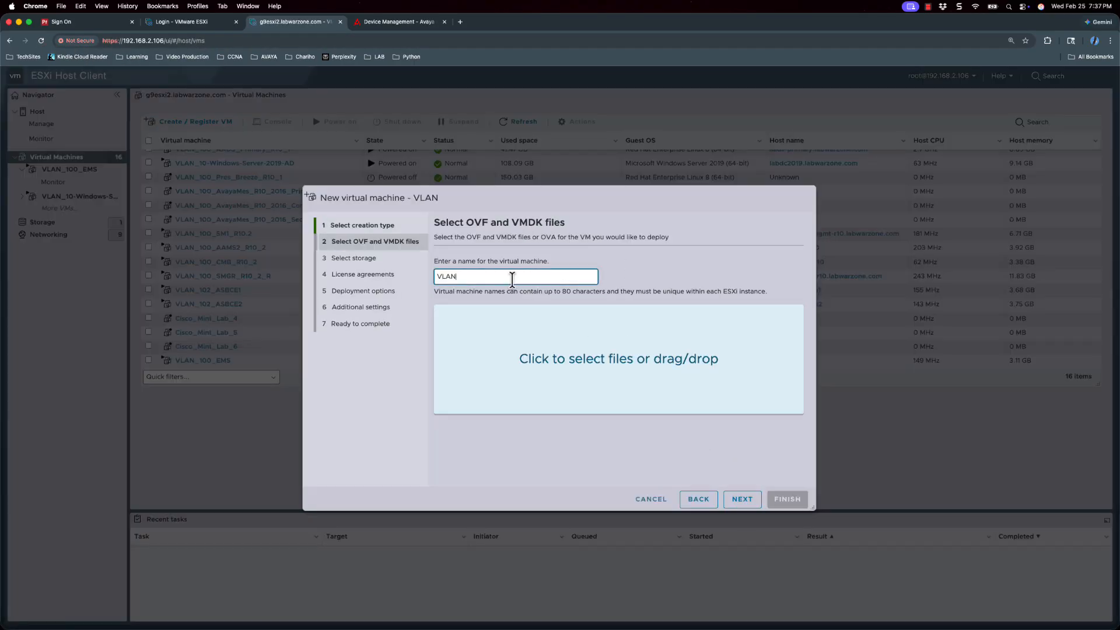
{"action": "type", "text": "_100_HA_SBC1"}
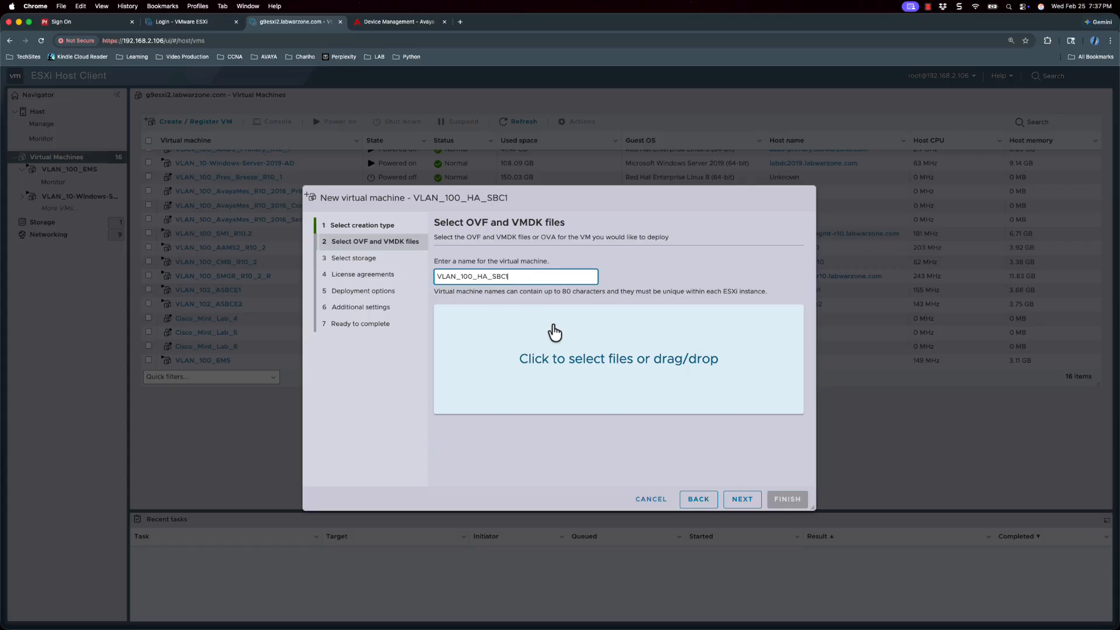
{"action": "left_click", "coordinate": [601, 374]}
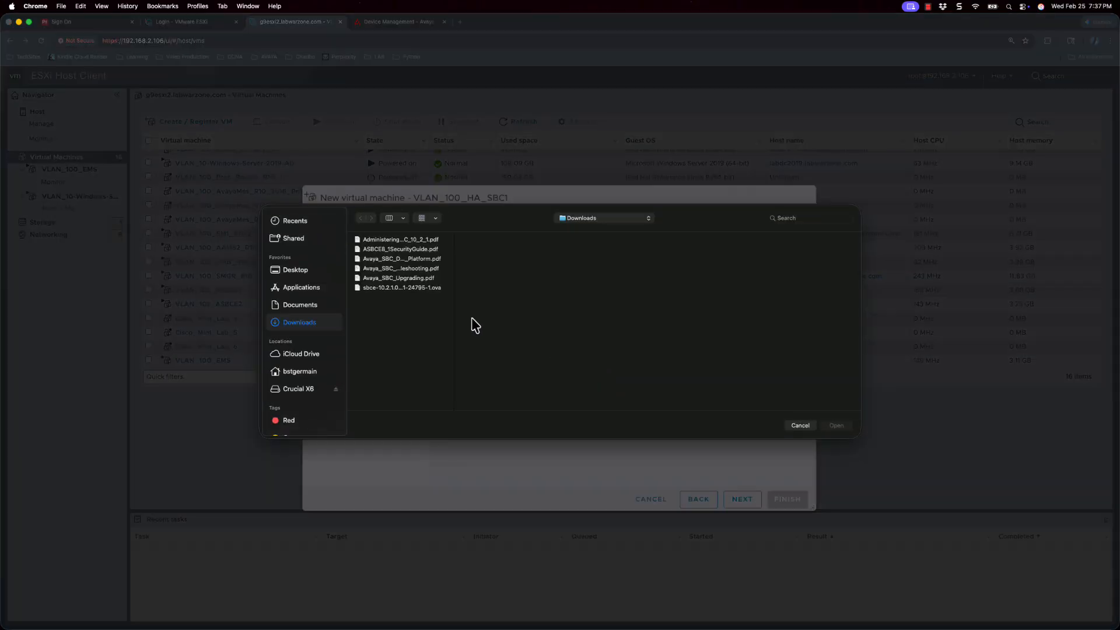
{"action": "left_click", "coordinate": [408, 288]}
{"action": "left_click", "coordinate": [837, 425]}
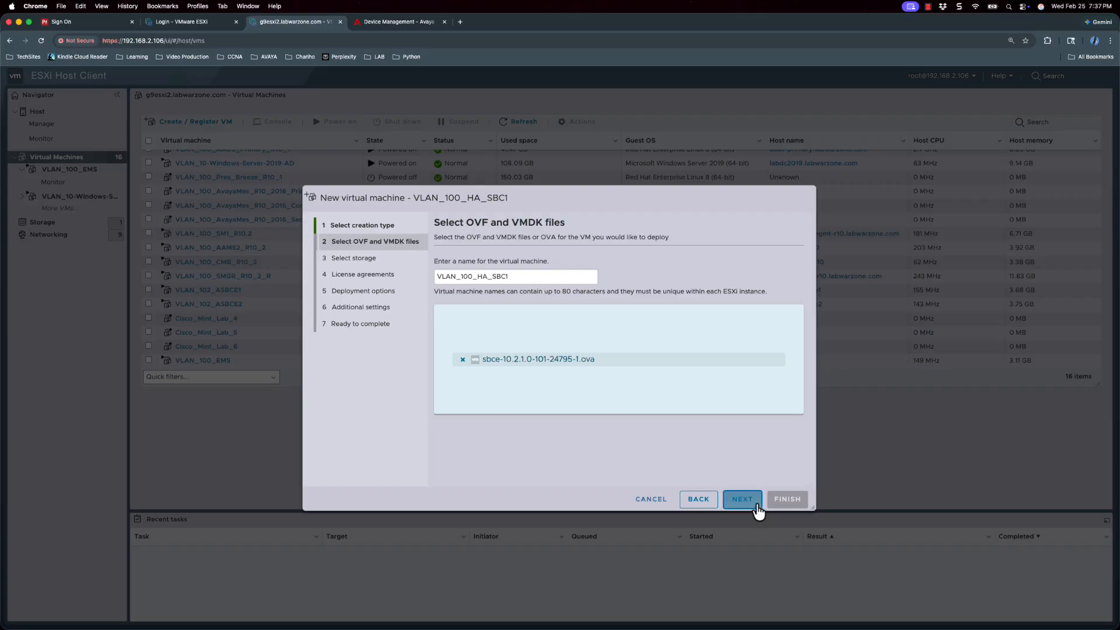
- Advance past storage and accept the license agreement to reach deployment options
{"action": "left_click", "coordinate": [743, 499]}
{"action": "left_click", "coordinate": [754, 505]}
{"action": "scroll", "coordinate": [780, 487], "scroll_direction": "down", "scroll_amount": 1}
{"action": "left_click", "coordinate": [782, 483]}
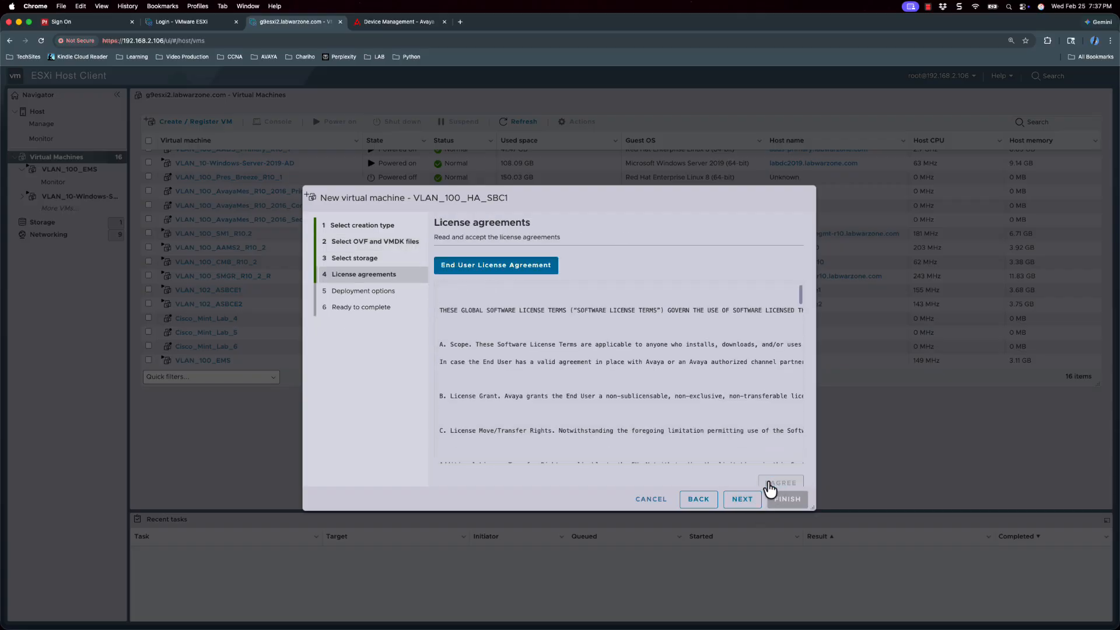
{"action": "left_click", "coordinate": [742, 499]}
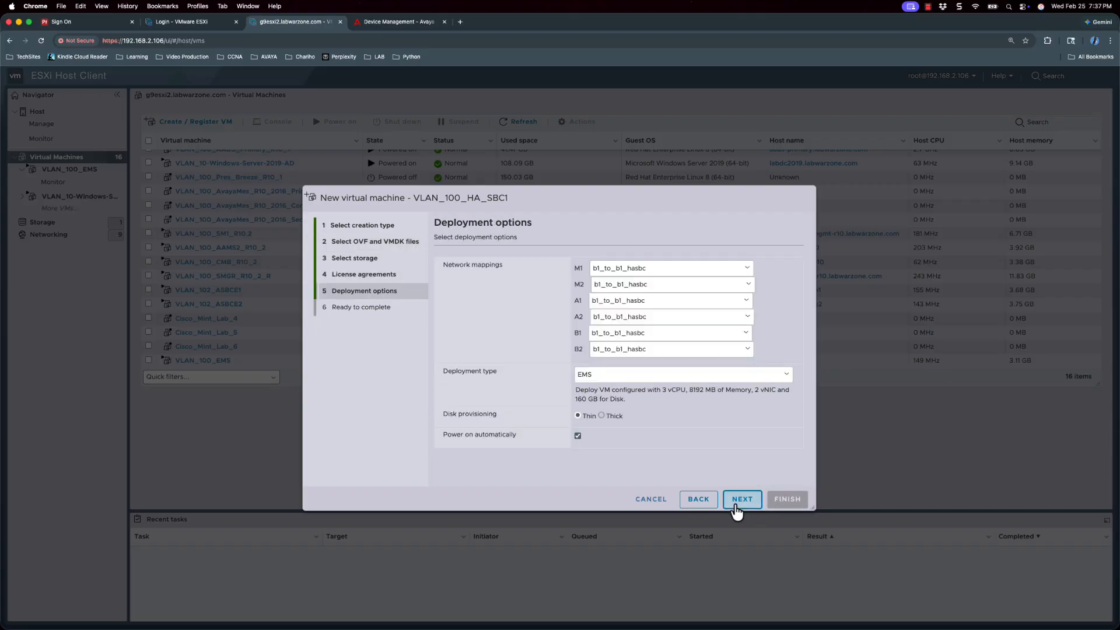
- Map M1 to VLAN_100_10.78.2.0 and A1, A2 to VLAN_102_10.168.263.0, leaving B1 unchanged
{"action": "left_click", "coordinate": [677, 268]}
{"action": "left_click", "coordinate": [675, 316]}
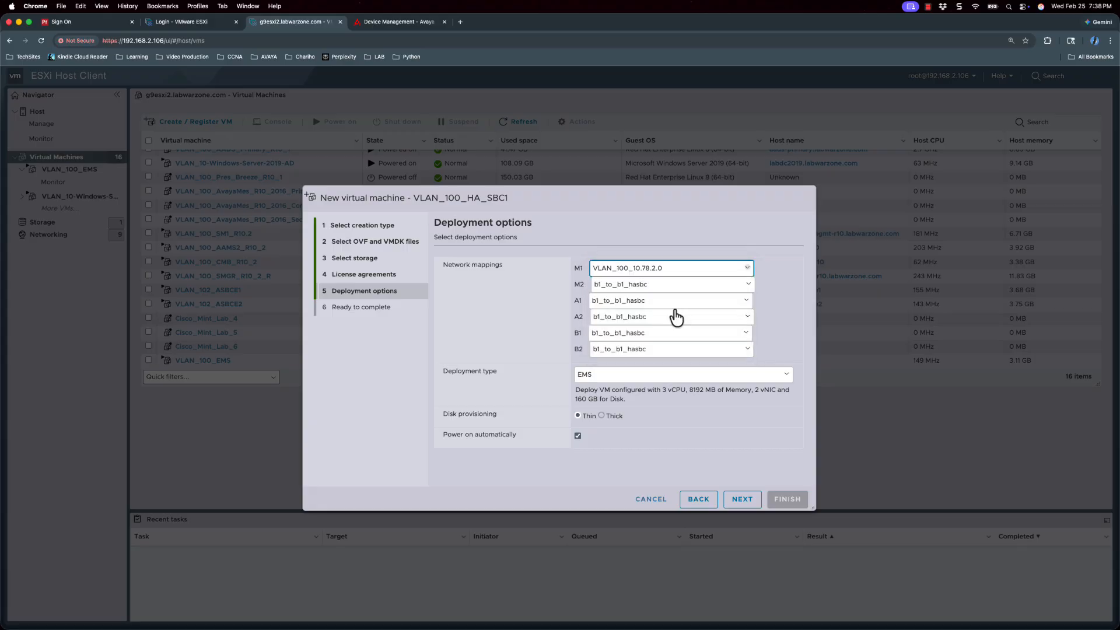
{"action": "left_click", "coordinate": [683, 285]}
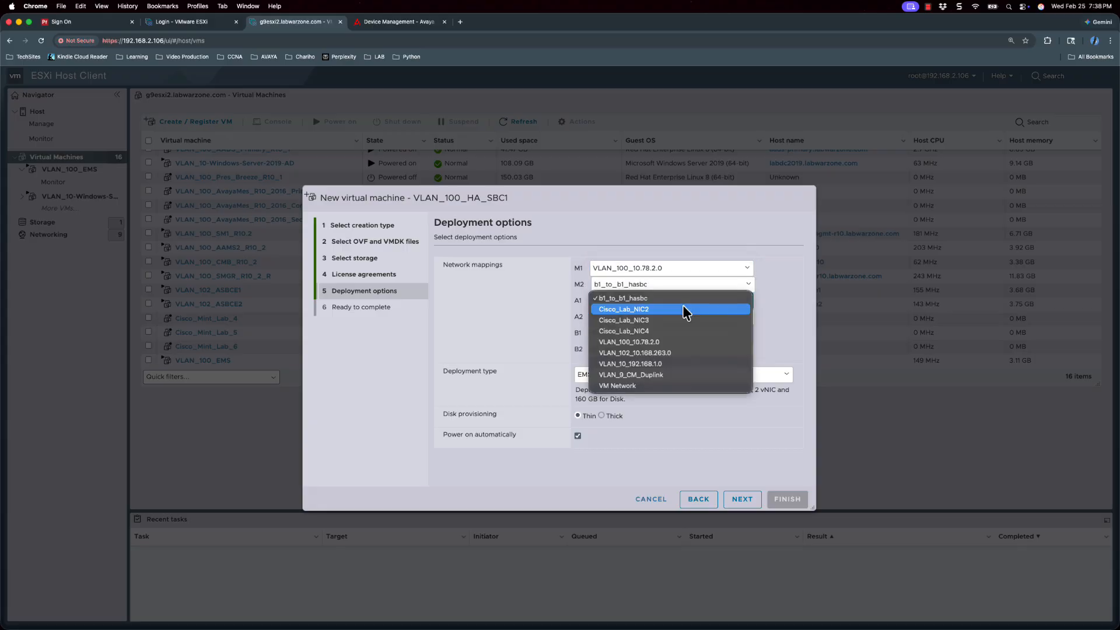
{"action": "left_click", "coordinate": [674, 342]}
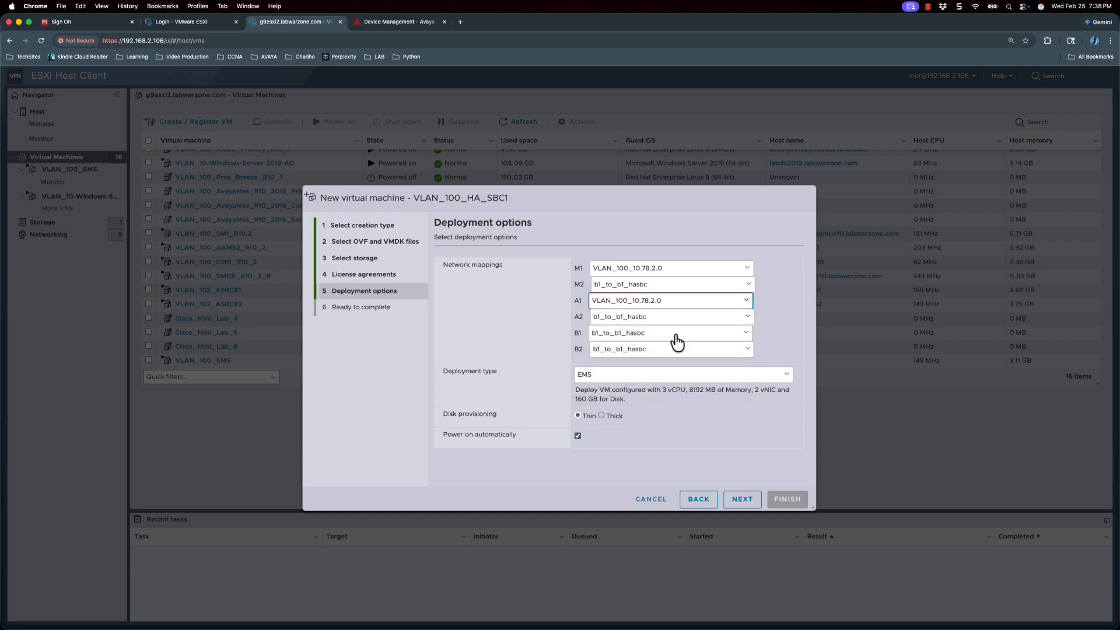
{"action": "left_click", "coordinate": [730, 305]}
{"action": "left_click", "coordinate": [730, 306]}
{"action": "left_click", "coordinate": [728, 316]}
{"action": "left_click", "coordinate": [704, 362]}
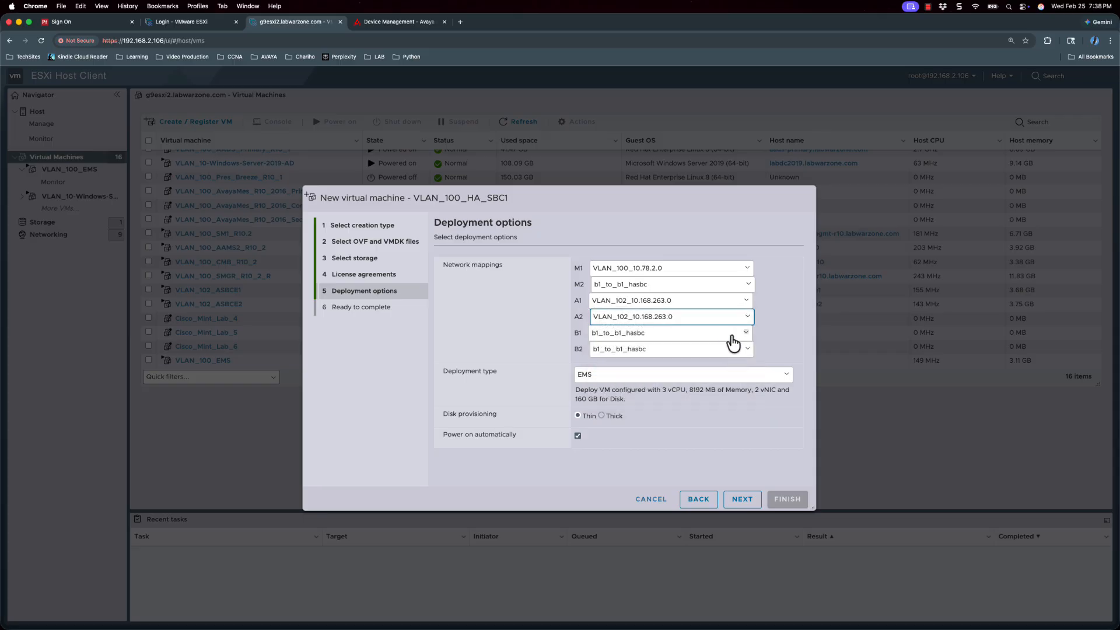
{"action": "left_click", "coordinate": [743, 335]}
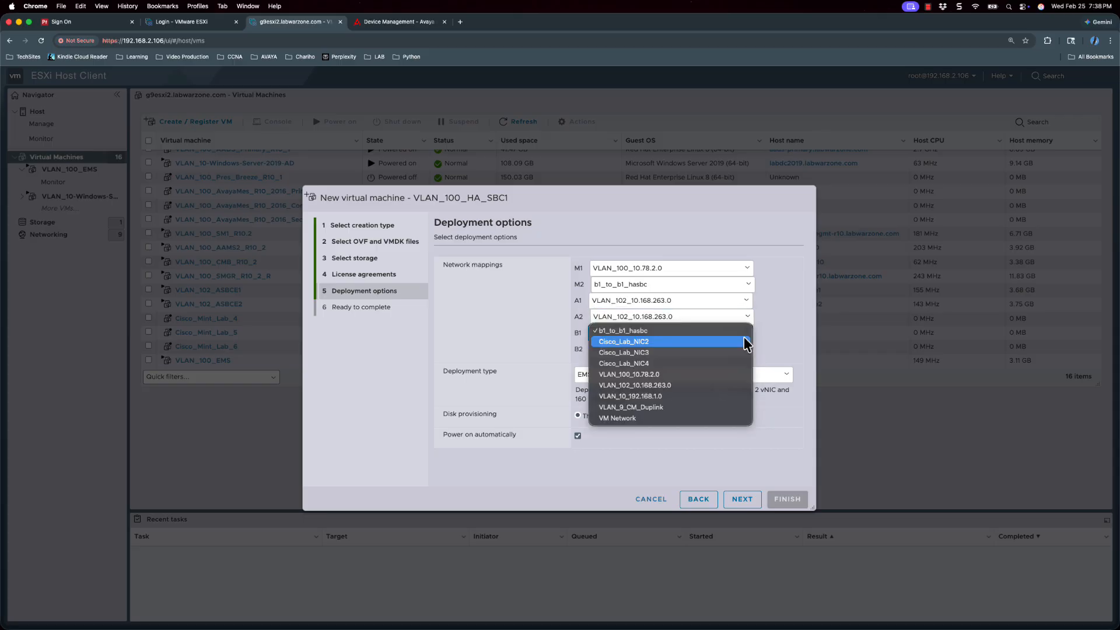
{"action": "left_click", "coordinate": [776, 332]}
- Set the deployment type to SBC and finish the deployment wizard
{"action": "left_click", "coordinate": [779, 377]}
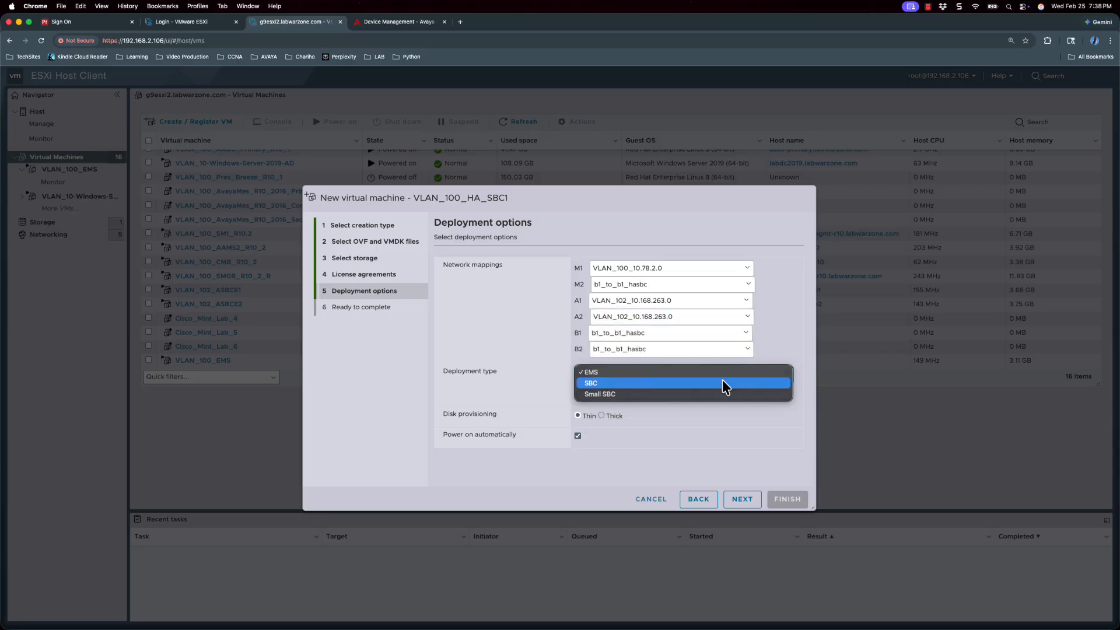
{"action": "left_click", "coordinate": [712, 384]}
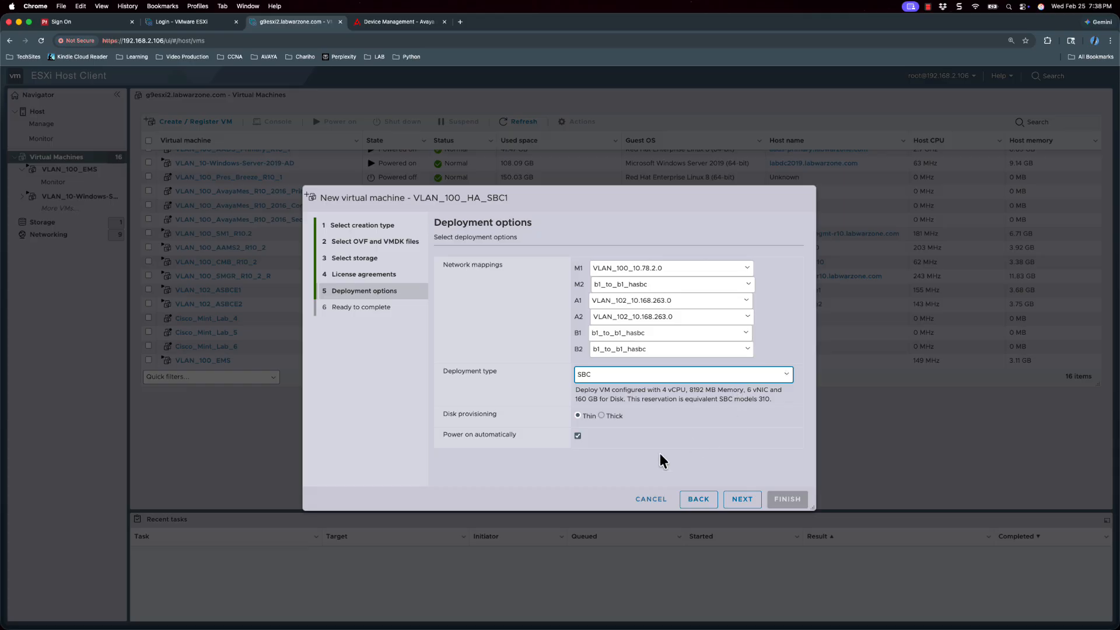
{"action": "left_click", "coordinate": [742, 499]}
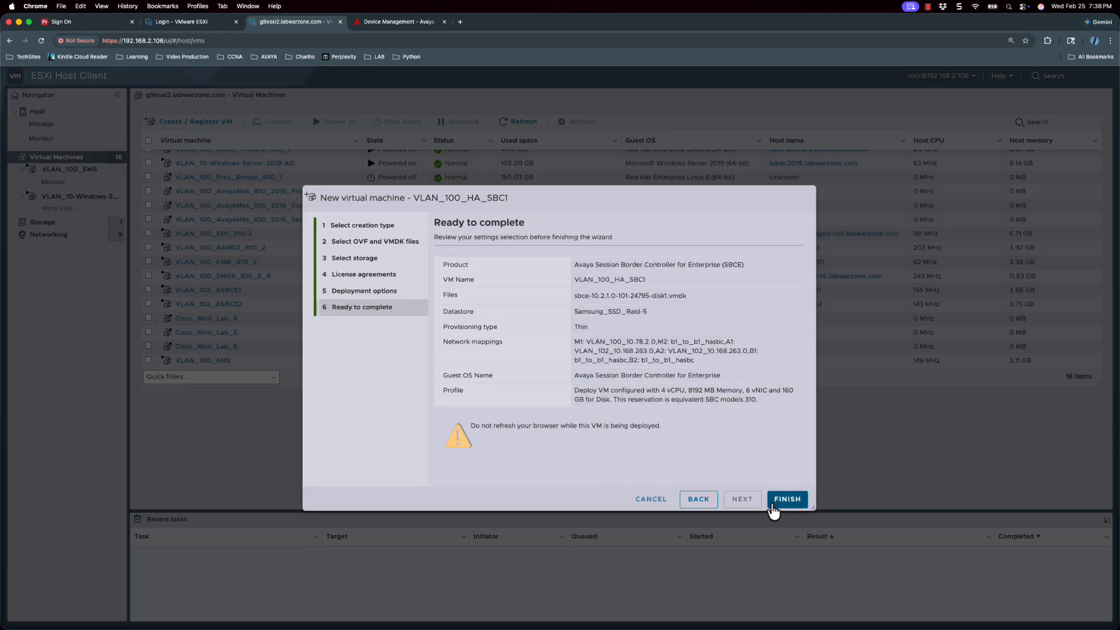
{"action": "left_click", "coordinate": [777, 502]}
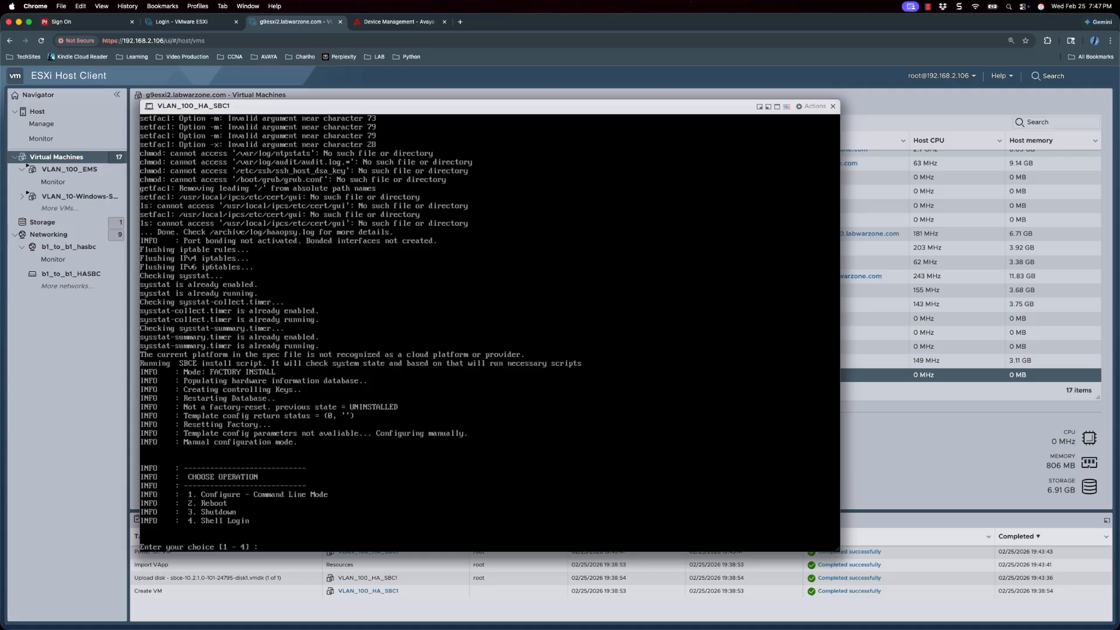
- Choose command-line setup with IPv4 mode, SBCE appliance type, the network passphrase, and name sbc-ha1
{"action": "key", "text": "Return"}
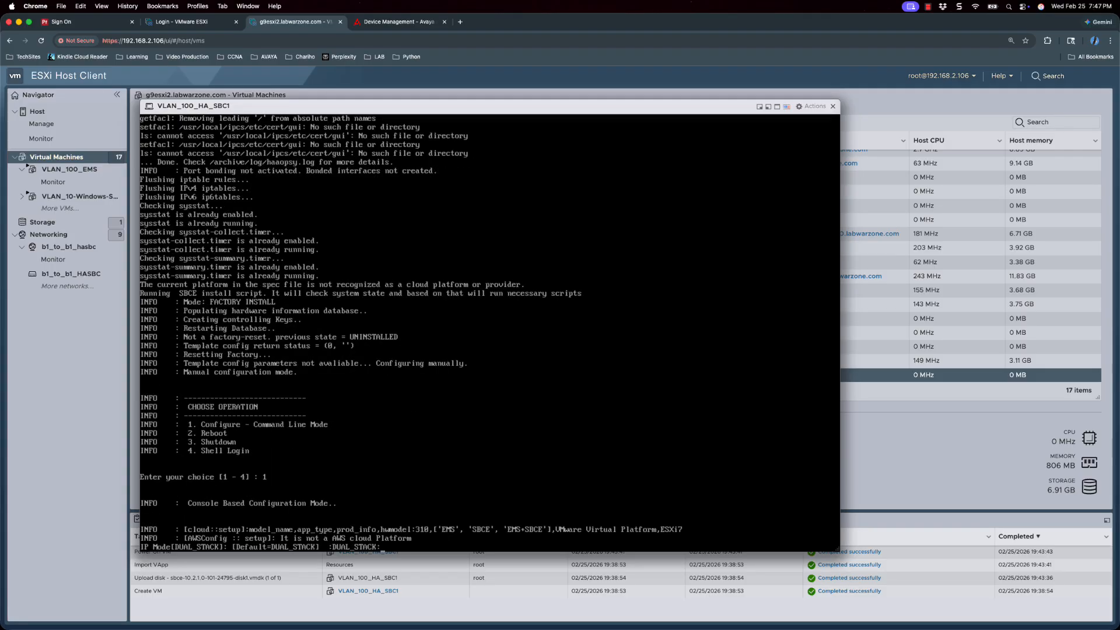
{"action": "type", "text": "IPv4"}
{"action": "key", "text": "Return"}
{"action": "type", "text": "SBCE', 'EMS+SBCE']:SBCE"}
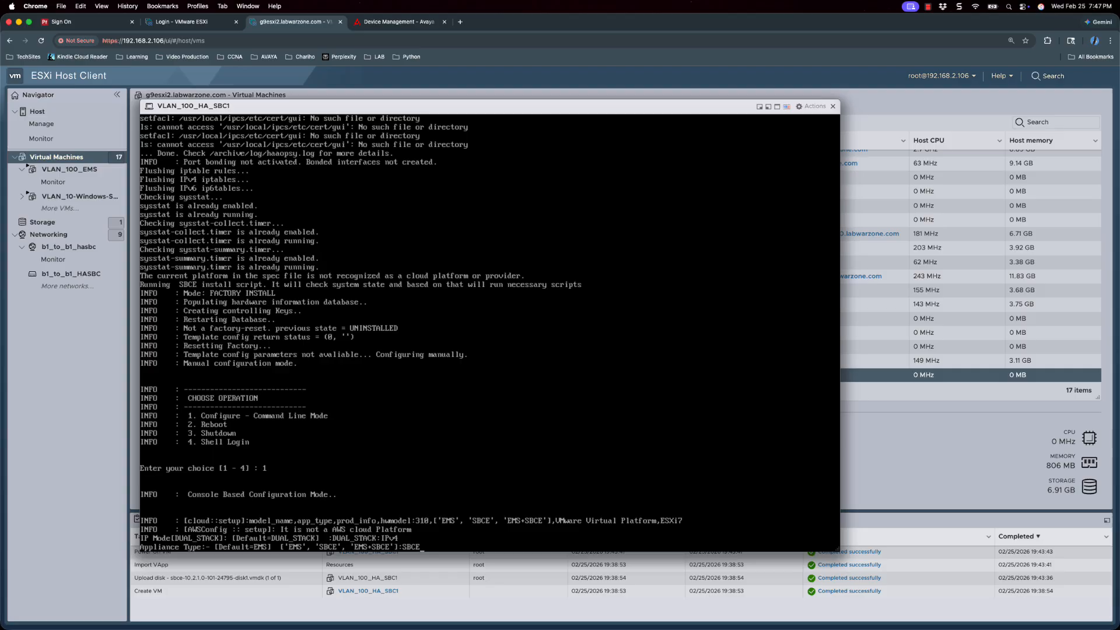
{"action": "key", "text": "Return"}
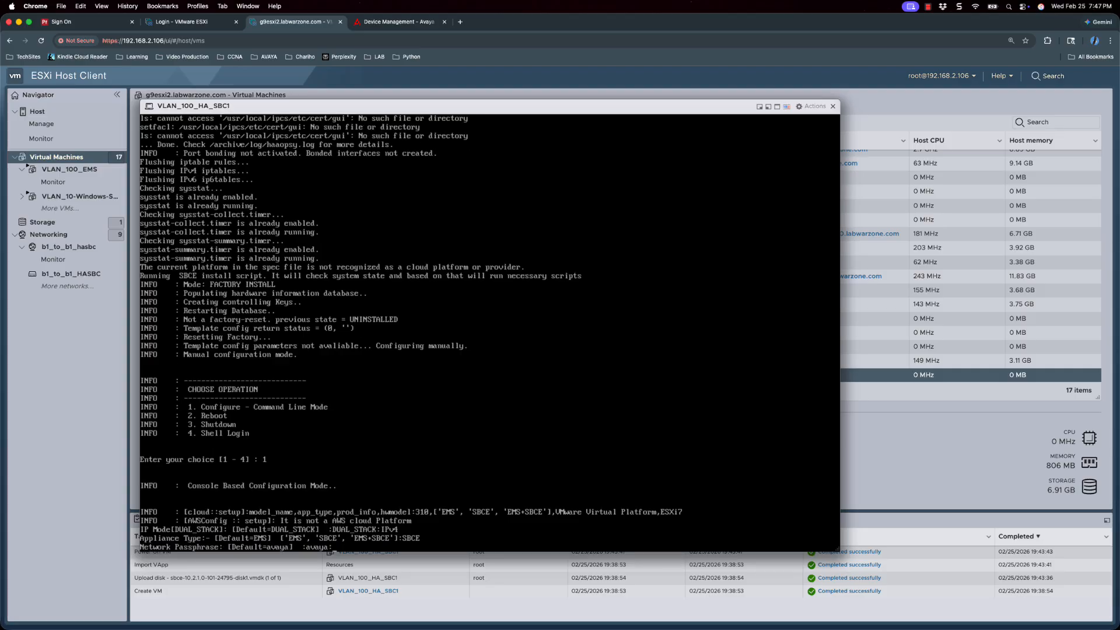
{"action": "type", "text": "pa33w0rd"}
{"action": "key", "text": "Return"}
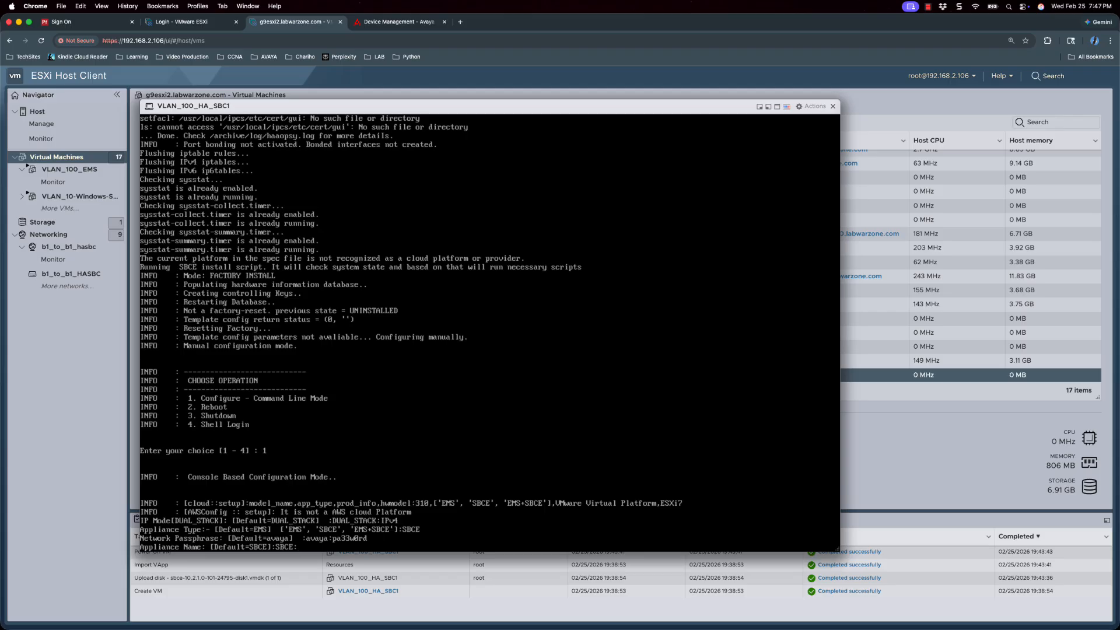
{"action": "type", "text": "sbc-ha1"}
{"action": "key", "text": "Return"}
- Enter management IP 10.70.2.55/255.255.255.0, gateway 10.70.2.1, EMS 10.70.2.54, and DNS/NTP addresses
{"action": "type", "text": "10.70.2.55"}
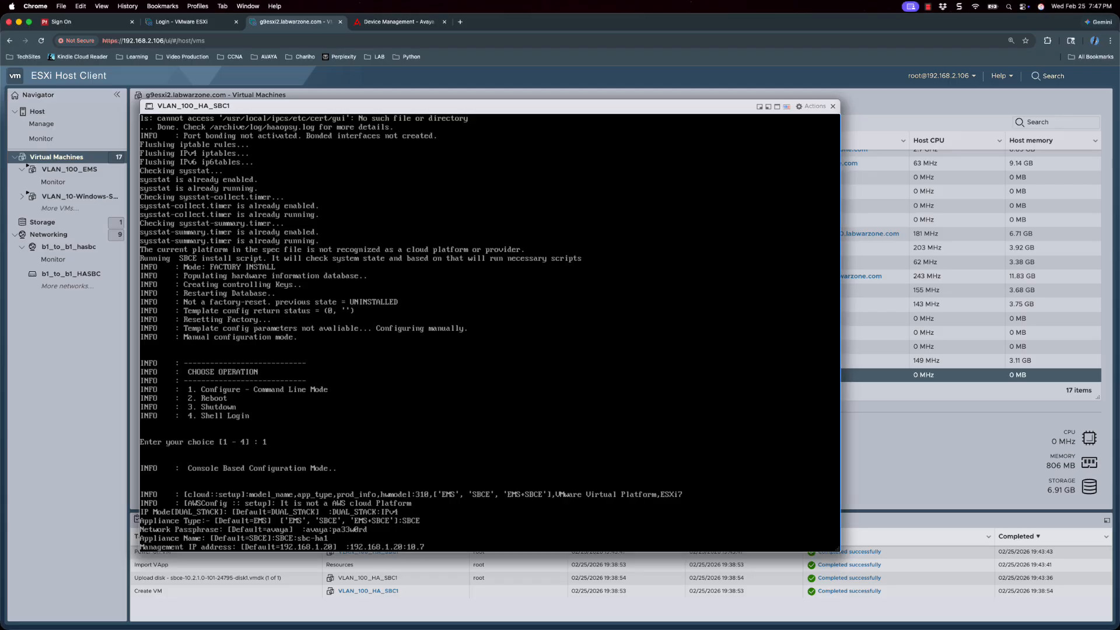
{"action": "key", "text": "Return"}
{"action": "type", "text": "255.255.255.0] :255.255.255.0:2"}
{"action": "key", "text": "Return"}
{"action": "type", "text": "10.70.2.1"}
{"action": "key", "text": "Return"}
{"action": "type", "text": "10.70.2.54"}
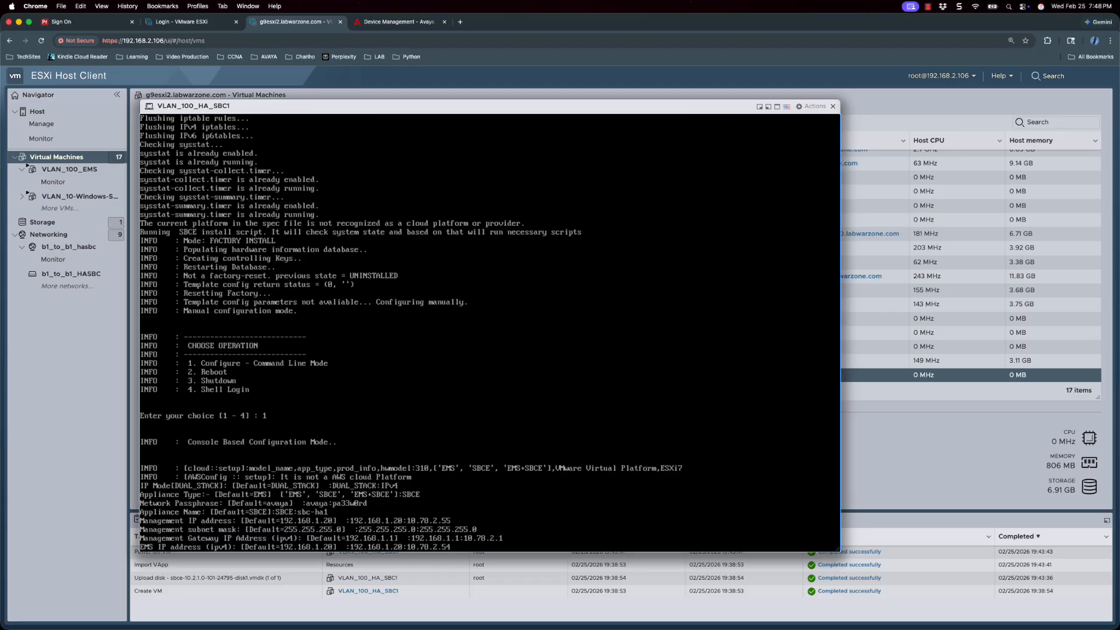
{"action": "key", "text": "Return"}
{"action": "type", "text": "192.168.2.123"}
{"action": "key", "text": "Return"}
{"action": "type", "text": "192.168.1.23"}
{"action": "key", "text": "Return"}
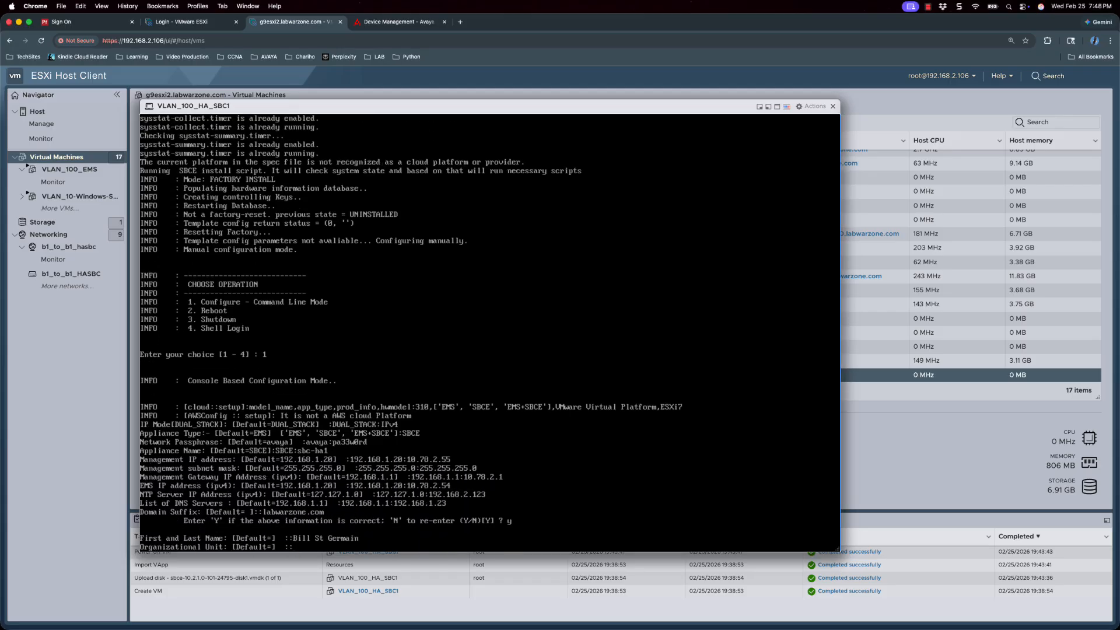
- Fill in the certificate and time zone details, set the root and ipcs passwords, and log in as ipcs
{"action": "type", "text": "Lab intlx Richmond Rhode Island US y 2 49 "}
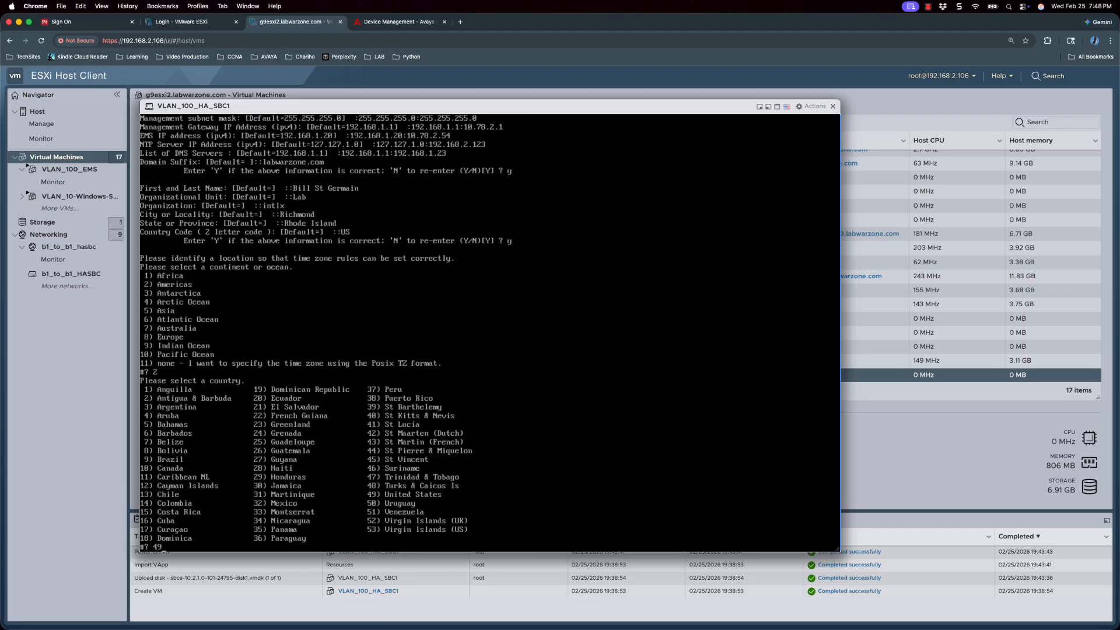
{"action": "type", "text": "1 1"}
{"action": "key", "text": "Return"}
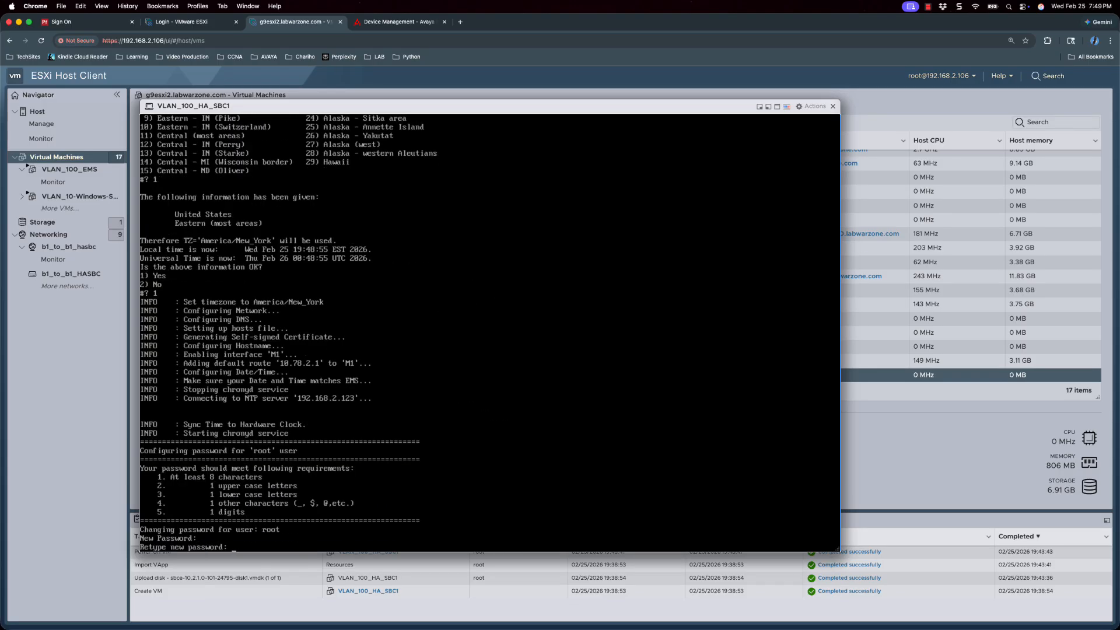
{"action": "key", "text": "Return"}
{"action": "key", "text": "Return"}
{"action": "key", "text": "Return"}
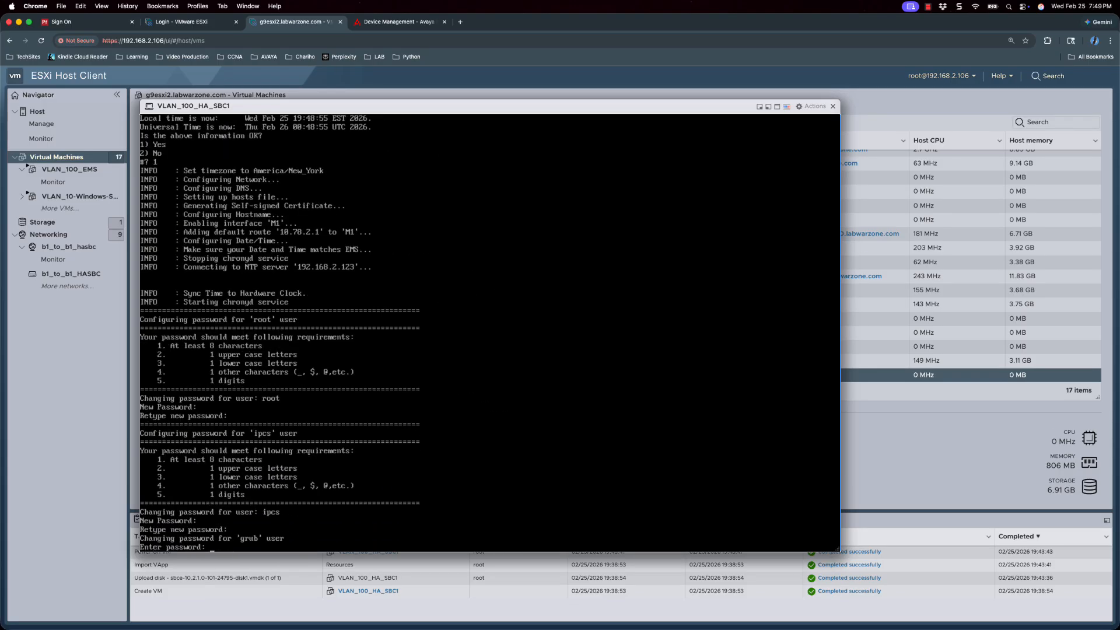
{"action": "key", "text": "Return"}
{"action": "key", "text": "Return"}
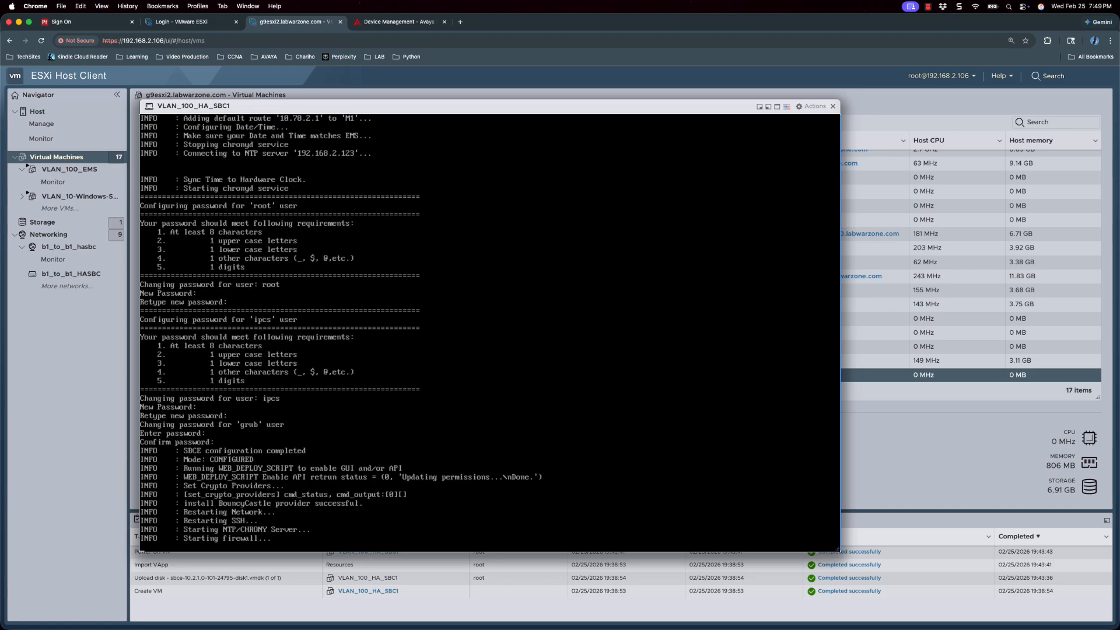
{"action": "type", "text": "ipcs"}
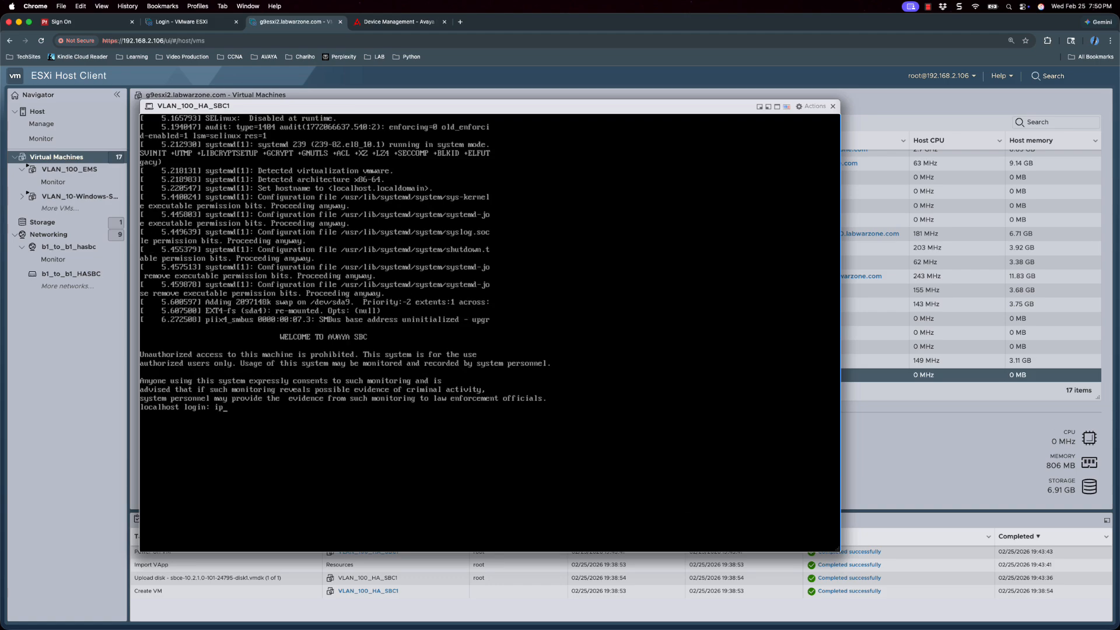
{"action": "key", "text": "Return"}
{"action": "key", "text": "Return"}
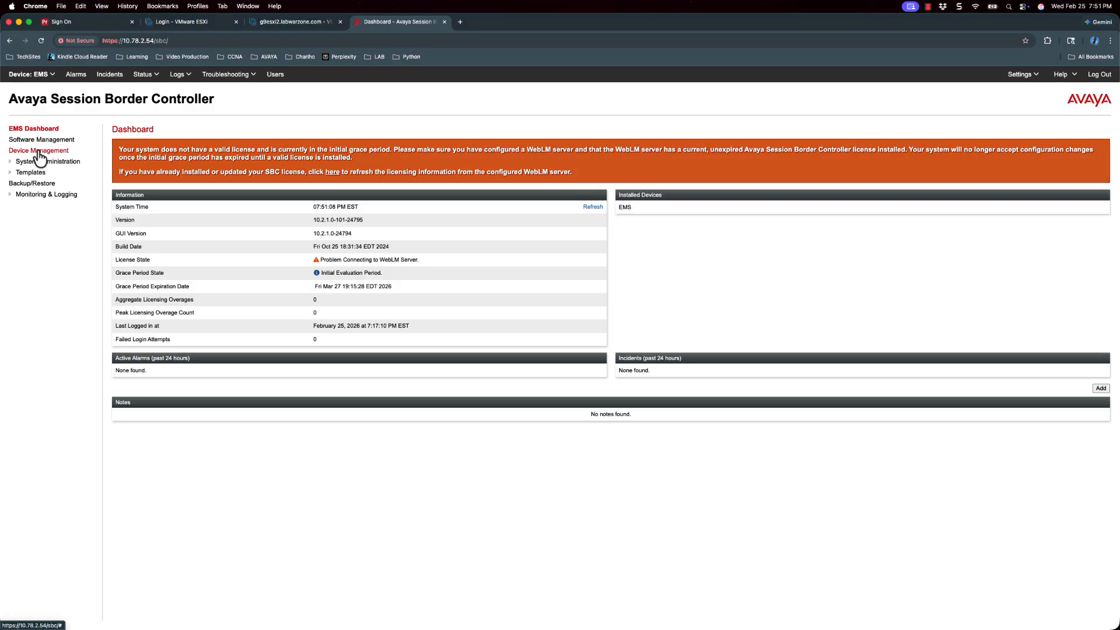
- In Device Management, start adding a new device of type SBCE - HA Pair
{"action": "left_click", "coordinate": [39, 152]}
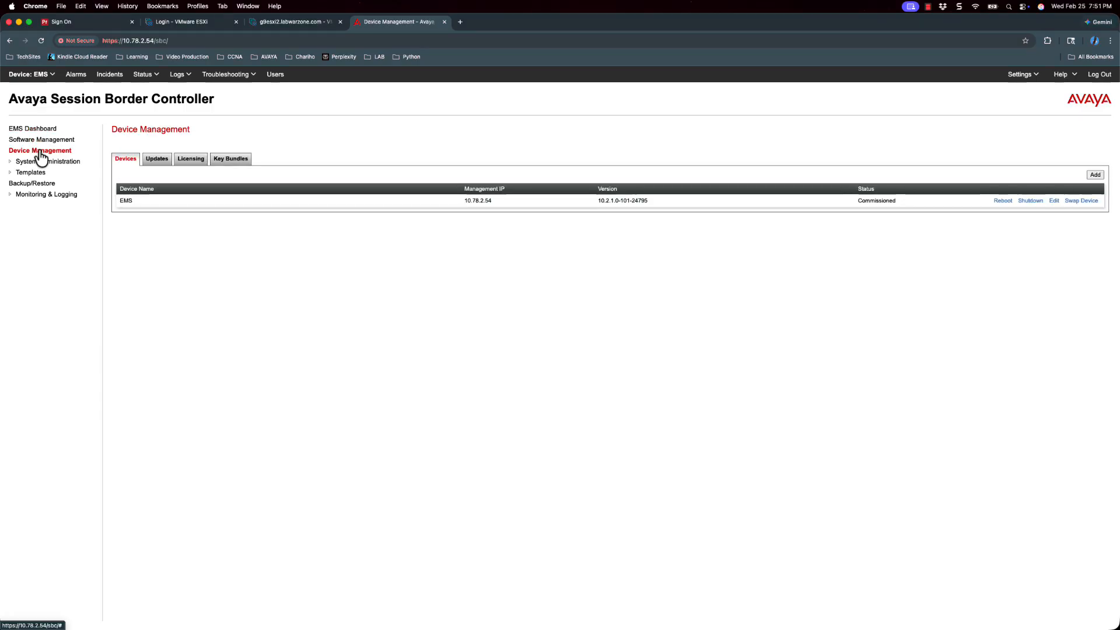
{"action": "left_click", "coordinate": [1095, 176]}
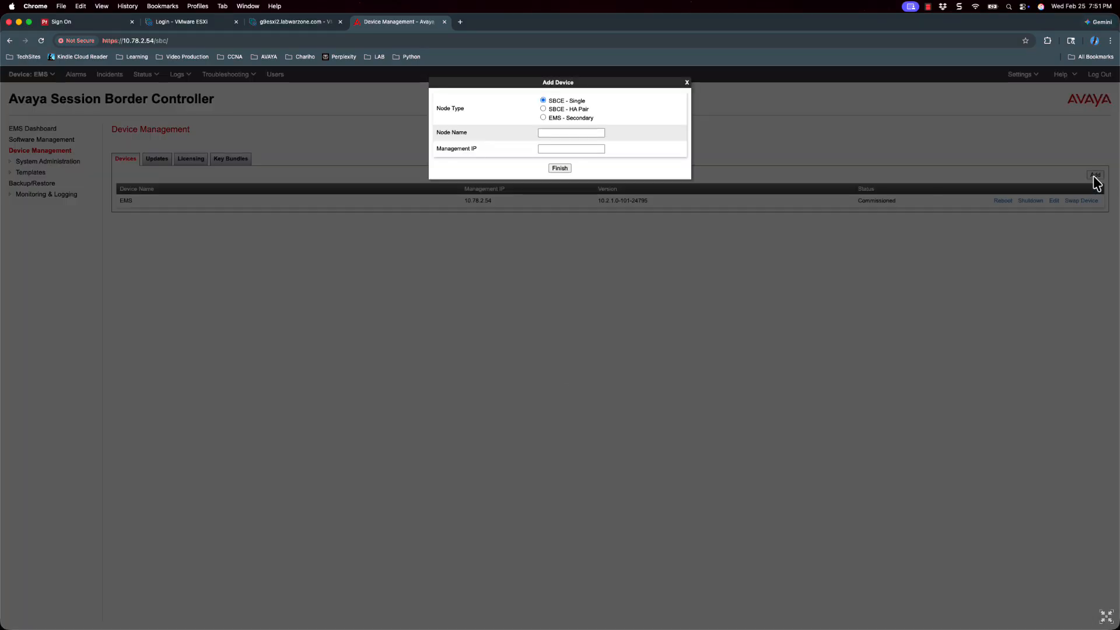
{"action": "left_click", "coordinate": [557, 132]}
{"action": "left_click", "coordinate": [544, 109]}
- Enter primary sbc-ha1 at 10.78.2.55 and secondary sbc-ha2 at 10.78.2.56, then save
{"action": "left_click", "coordinate": [558, 133]}
{"action": "type", "text": "sbc-ha1"}
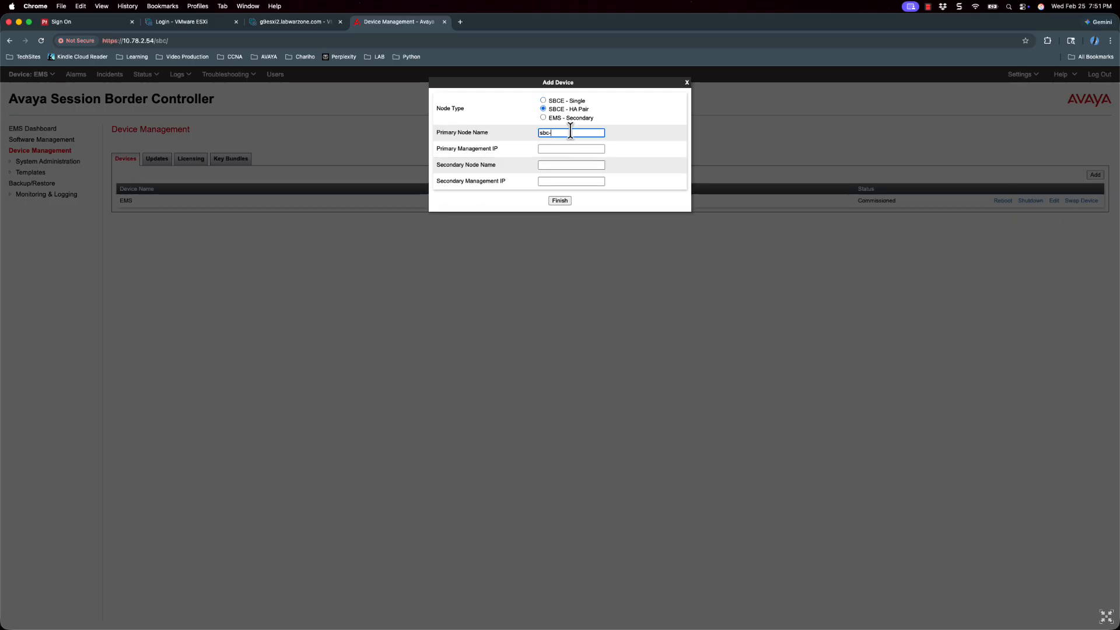
{"action": "key", "text": "Tab"}
{"action": "type", "text": "10.78.2.55"}
{"action": "key", "text": "Tab"}
{"action": "type", "text": "sbc-ha2"}
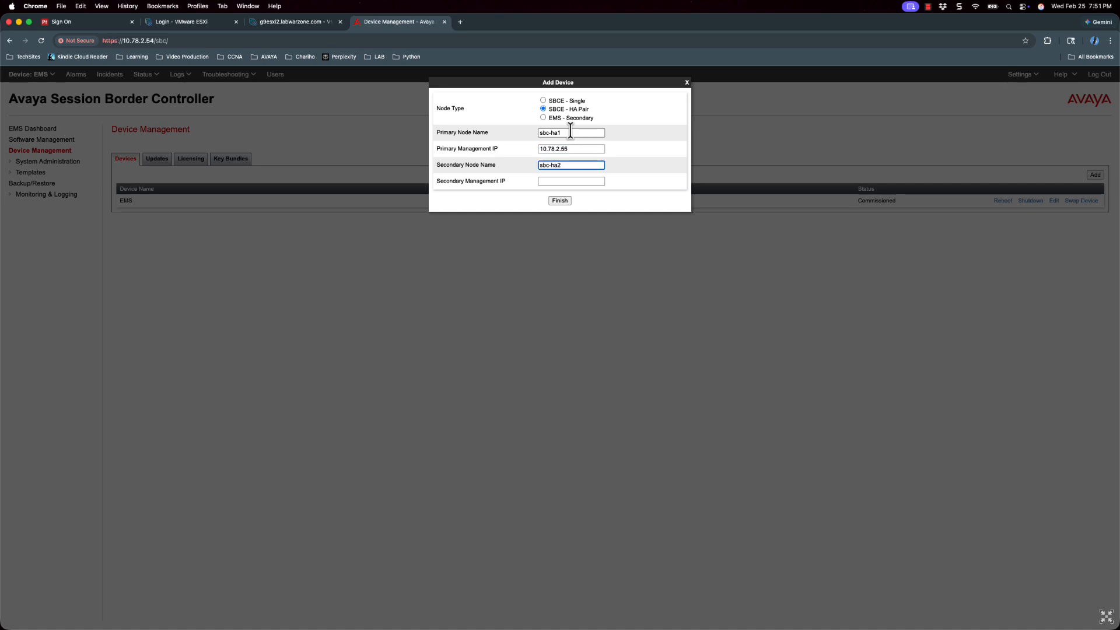
{"action": "key", "text": "Tab"}
{"action": "type", "text": "10.78.2.56"}
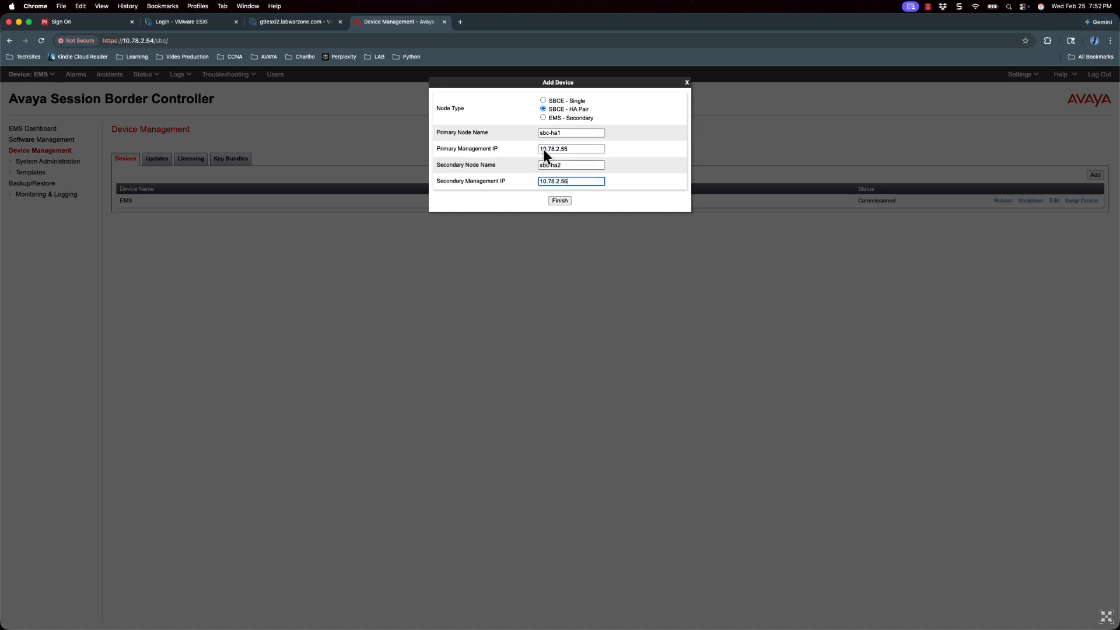
{"action": "left_click", "coordinate": [561, 203]}
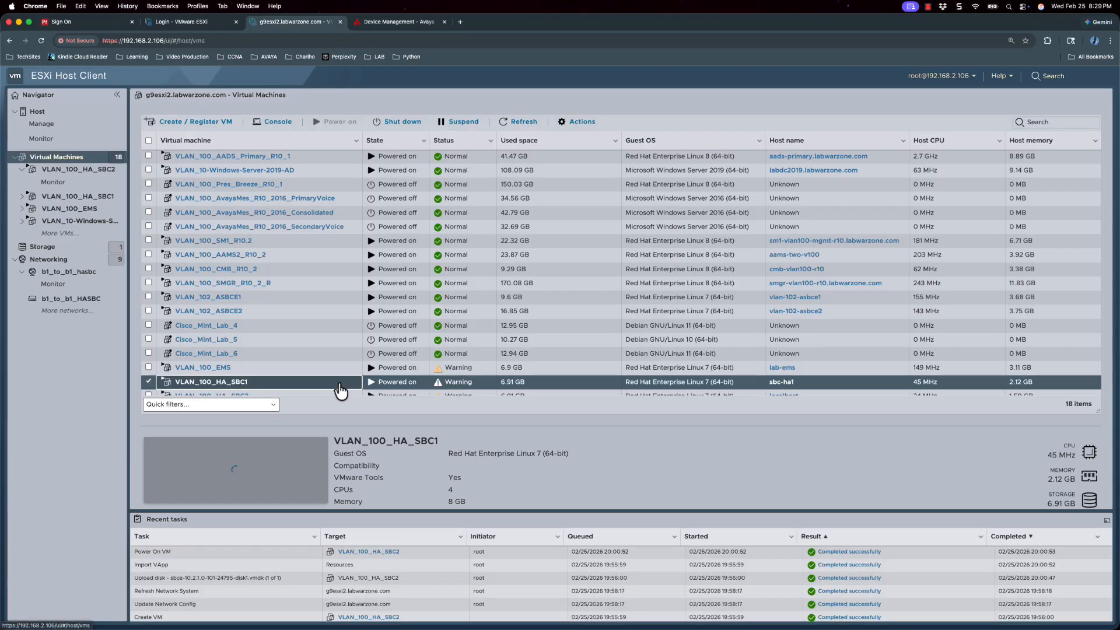
- Open VLAN_100_HA_SBC1's Edit settings at the network adapters, with the sbc-ha1 terminal alongside
{"action": "left_click", "coordinate": [575, 125]}
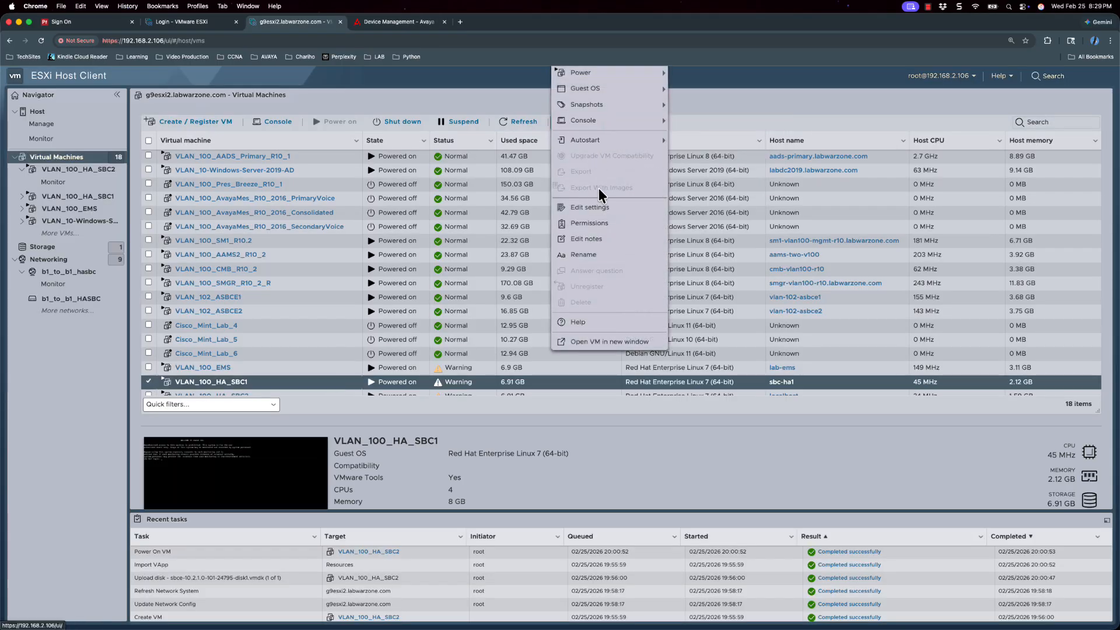
{"action": "left_click", "coordinate": [590, 208]}
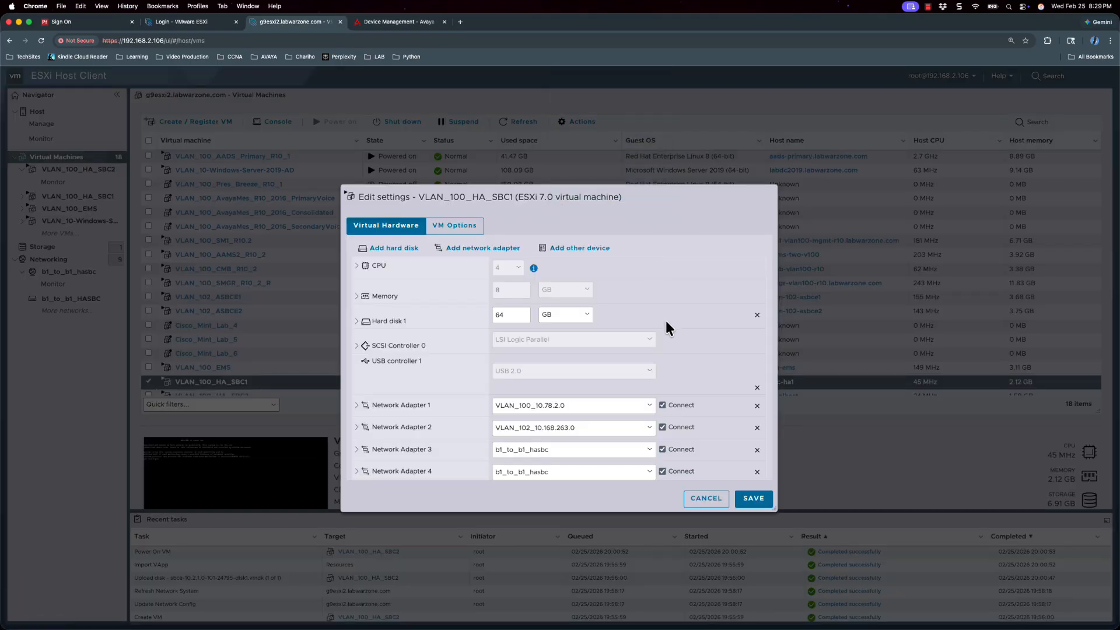
{"action": "scroll", "coordinate": [666, 320], "scroll_direction": "down", "scroll_amount": 3}
{"action": "scroll", "coordinate": [673, 334], "scroll_direction": "down", "scroll_amount": 1}
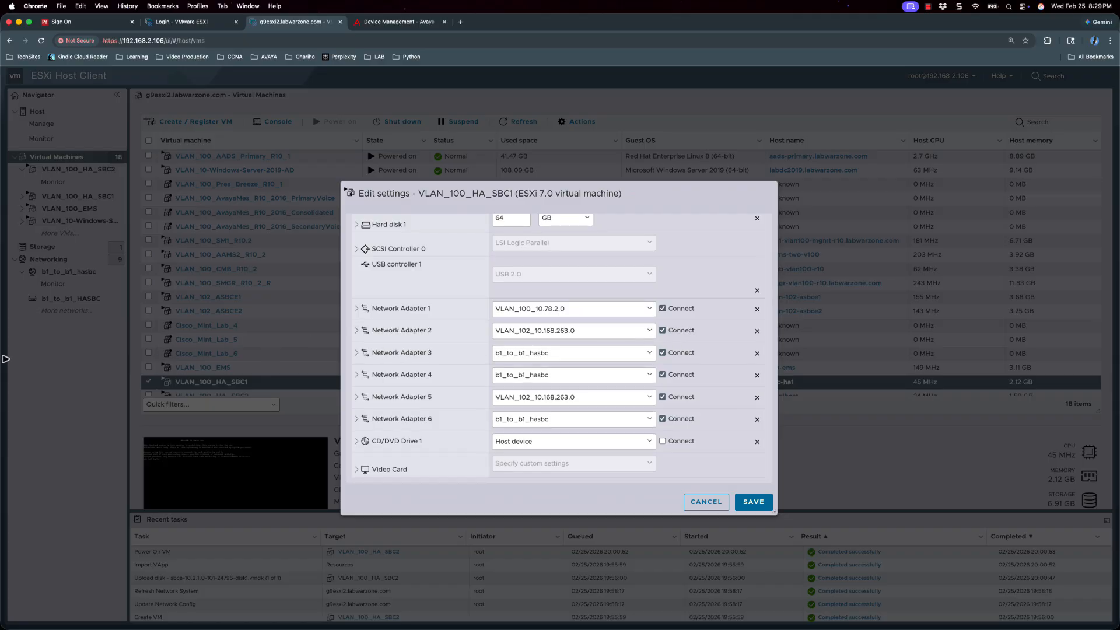
{"action": "mouse_move", "coordinate": [6, 357]}
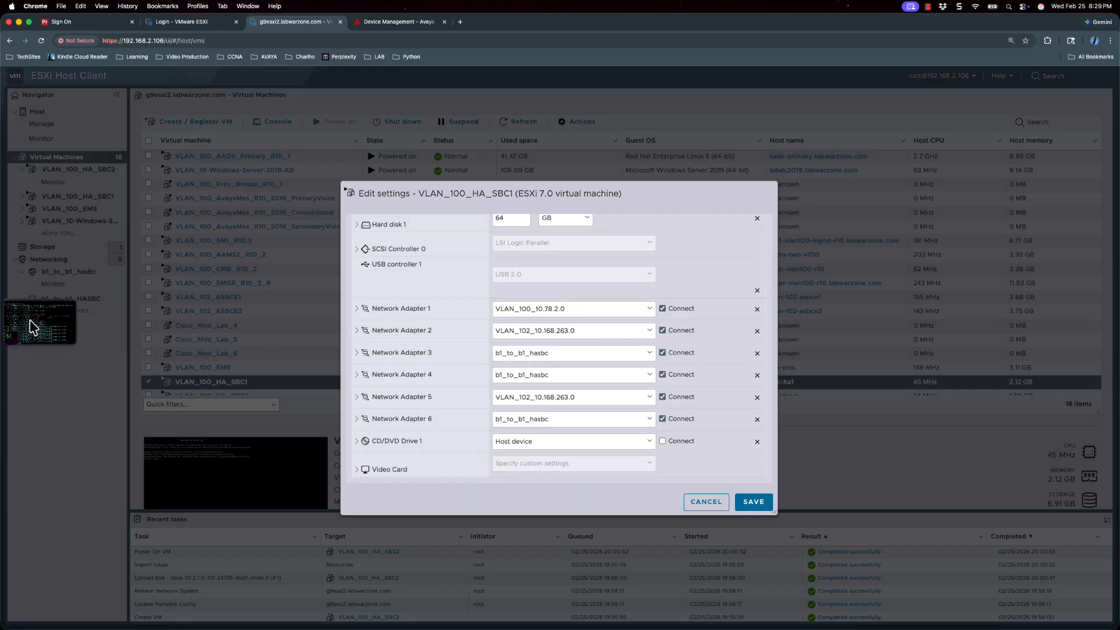
{"action": "left_click_drag", "start_coordinate": [30, 321], "coordinate": [750, 68]}
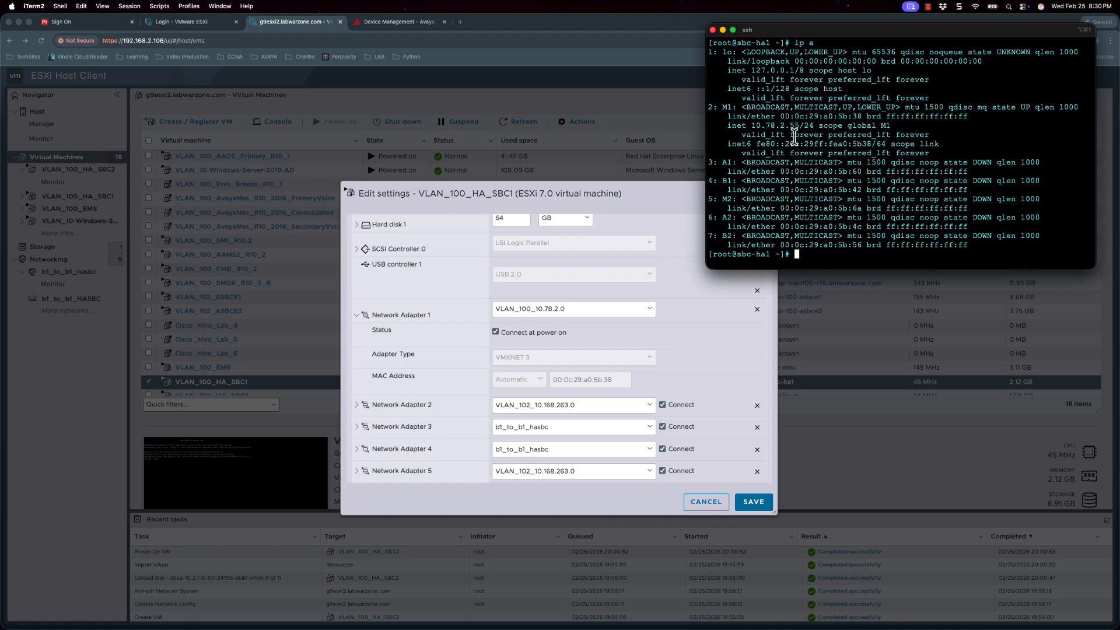
- Highlight M1's MAC 00:0c:29:a0:5b:38 in the ip a output, then expand Network Adapter 2 instead of Adapter 1
{"action": "left_click_drag", "start_coordinate": [780, 116], "coordinate": [862, 116]}
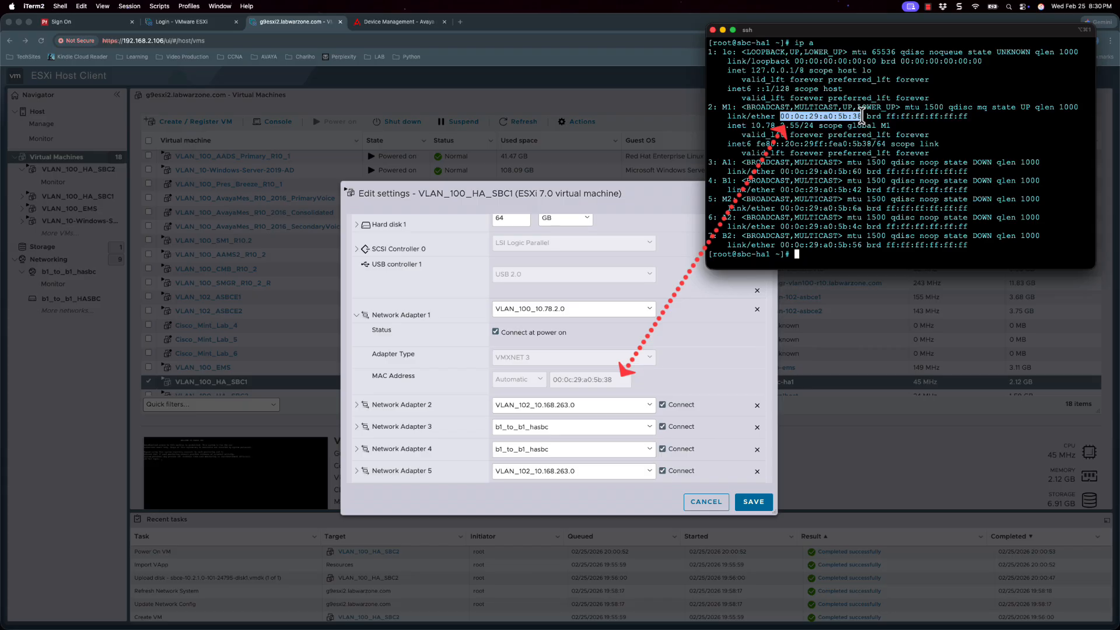
{"action": "left_click", "coordinate": [356, 317]}
{"action": "left_click", "coordinate": [356, 315]}
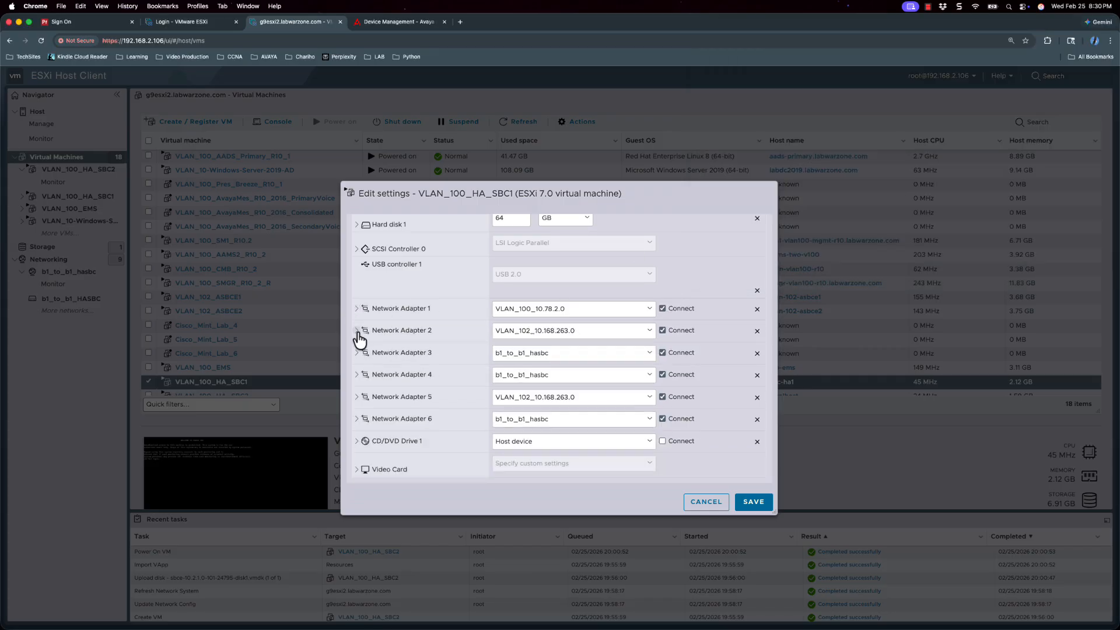
{"action": "left_click", "coordinate": [357, 331]}
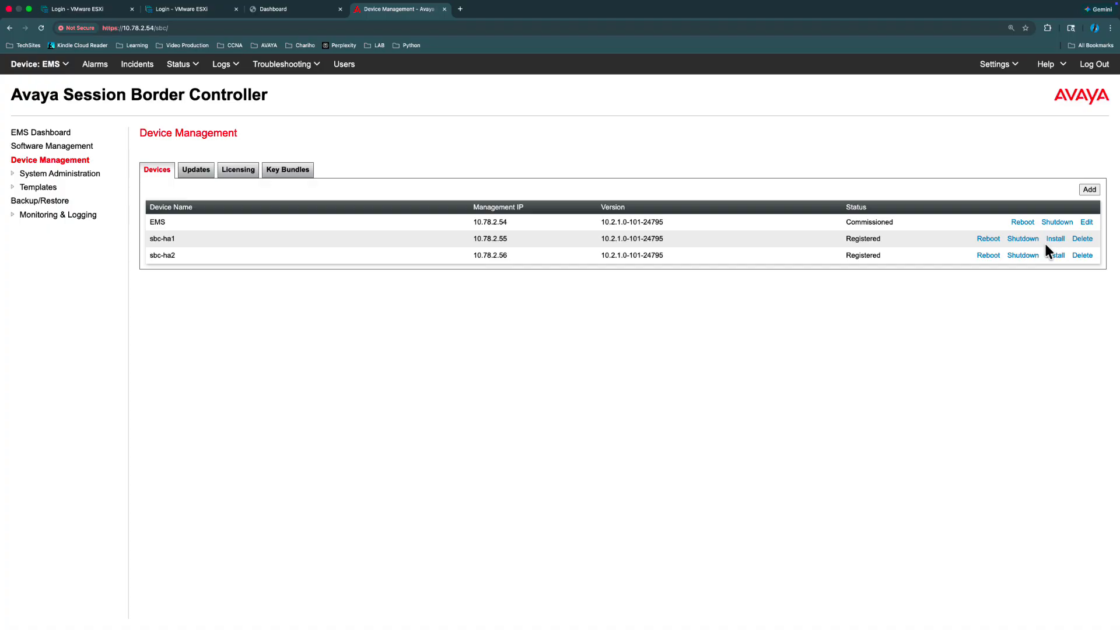
- Start installing the HA pair with appliance name lab-hasbce and primary DNS 192.168.1.23
{"action": "left_click", "coordinate": [1044, 245]}
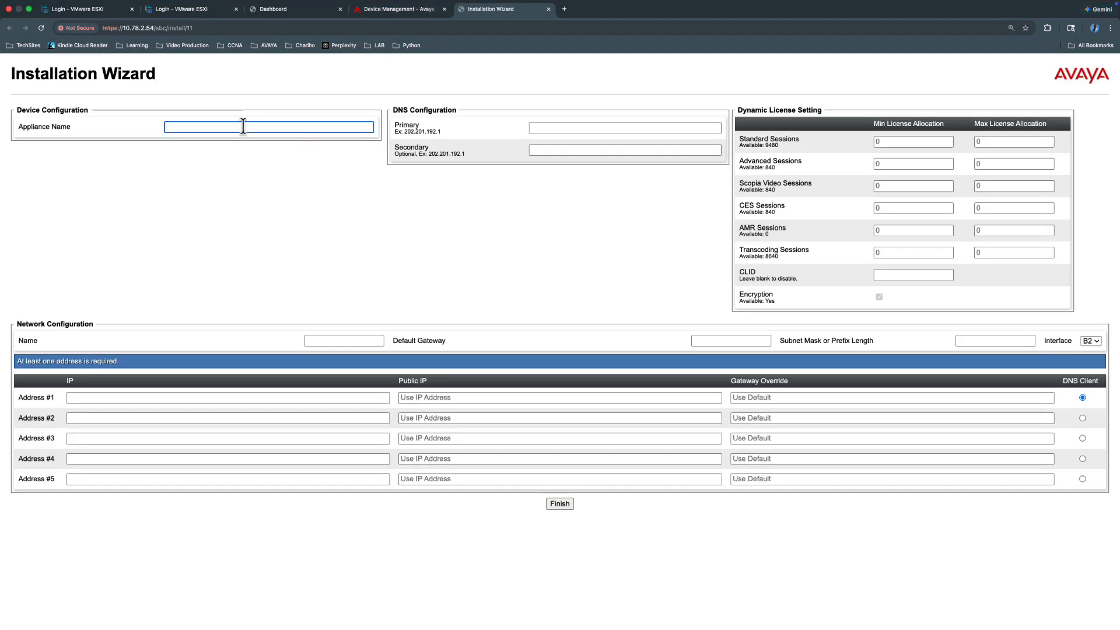
{"action": "type", "text": "lab-hasbce"}
{"action": "left_click", "coordinate": [586, 127]}
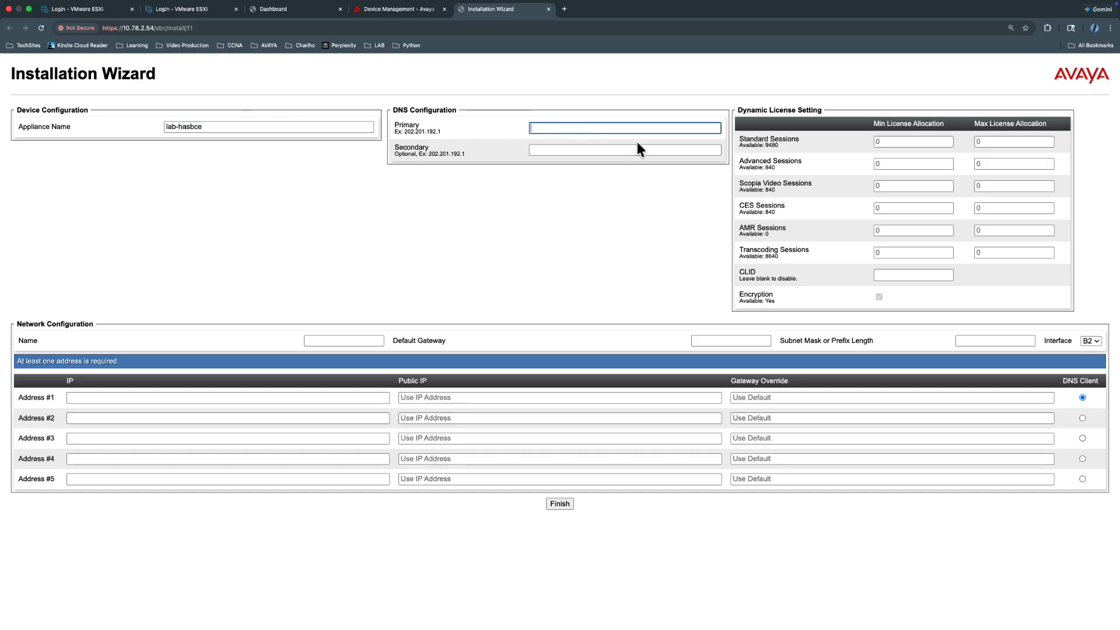
{"action": "type", "text": "192.168.1.23"}
- Add network B1 with gateway 20.0.0.1 and mask 255.255.255.0 on interface B1
{"action": "left_click", "coordinate": [346, 341]}
{"action": "type", "text": "B"}
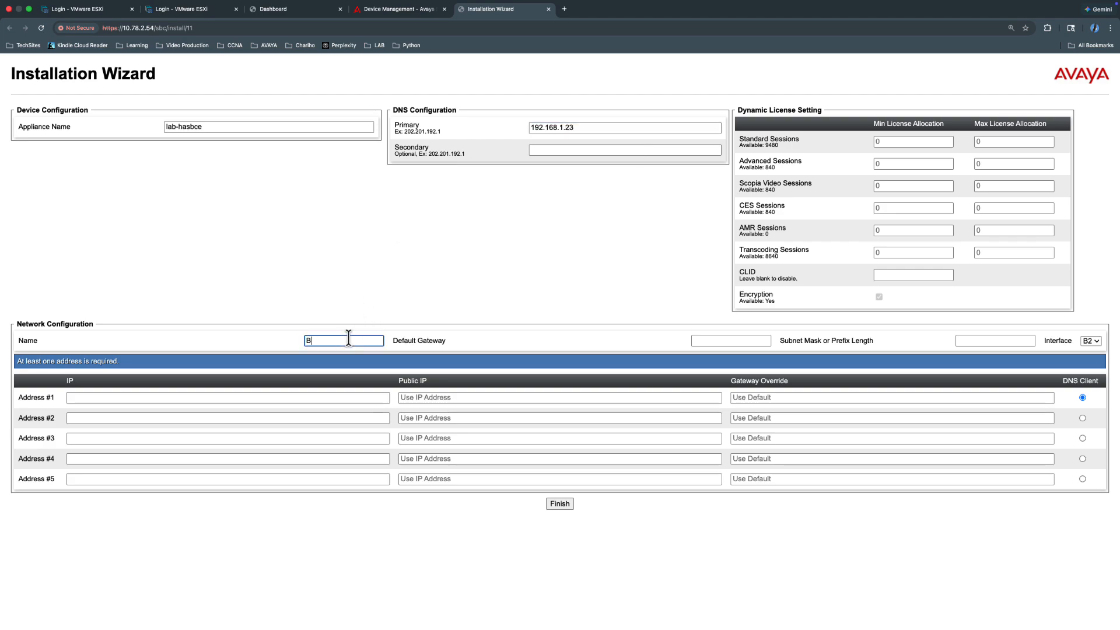
{"action": "type", "text": "1"}
{"action": "left_click", "coordinate": [723, 343]}
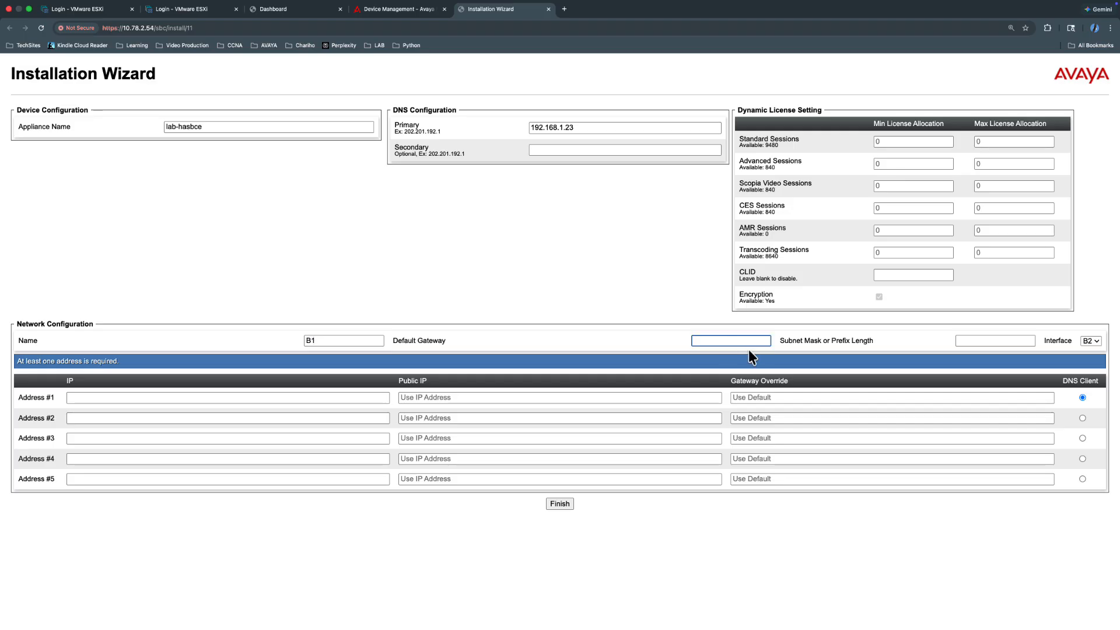
{"action": "type", "text": "20.0.0.1"}
{"action": "key", "text": "Tab"}
{"action": "type", "text": "255.255.255.0"}
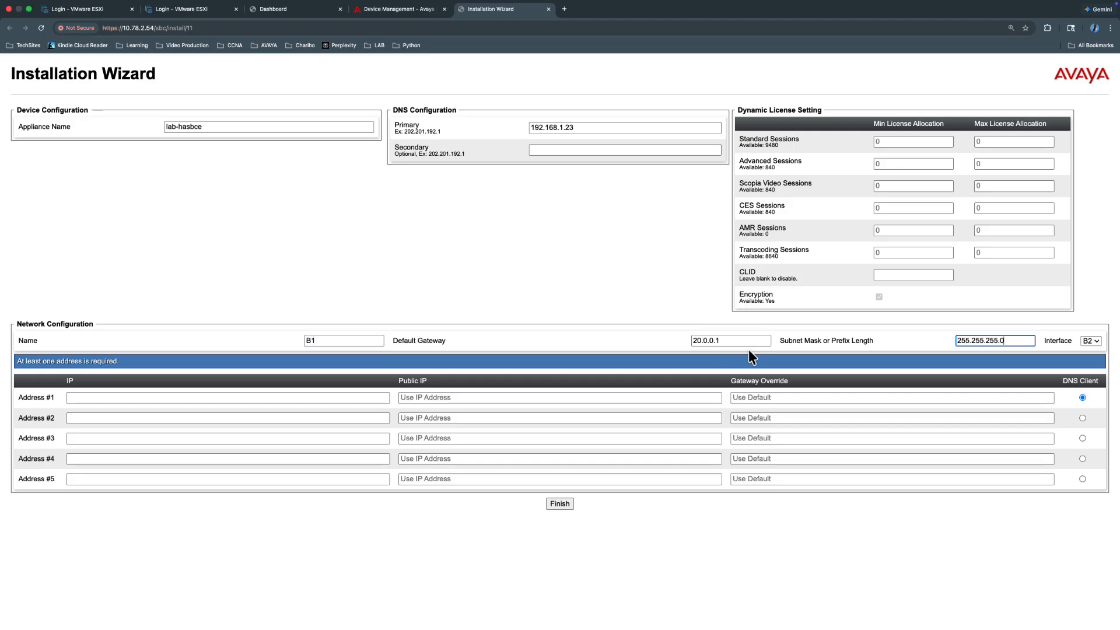
{"action": "left_click", "coordinate": [1090, 343]}
{"action": "left_click", "coordinate": [1090, 343]}
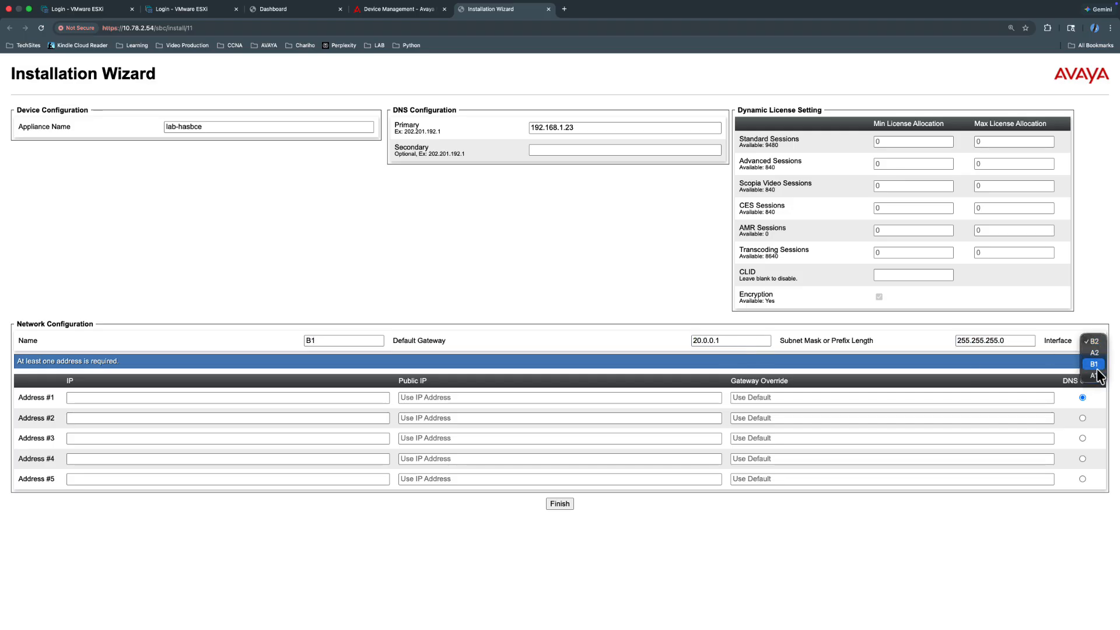
{"action": "left_click", "coordinate": [1092, 356]}
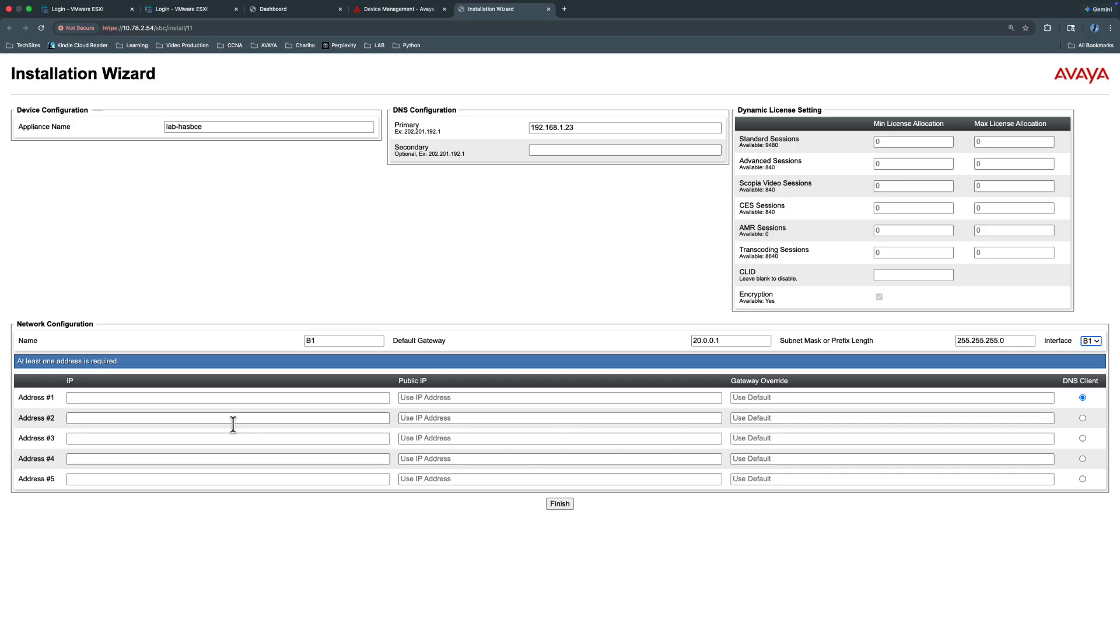
- Give the network address 20.0.0.2, finish the installation, and close the wizard tab
{"action": "left_click", "coordinate": [215, 399]}
{"action": "type", "text": "20."}
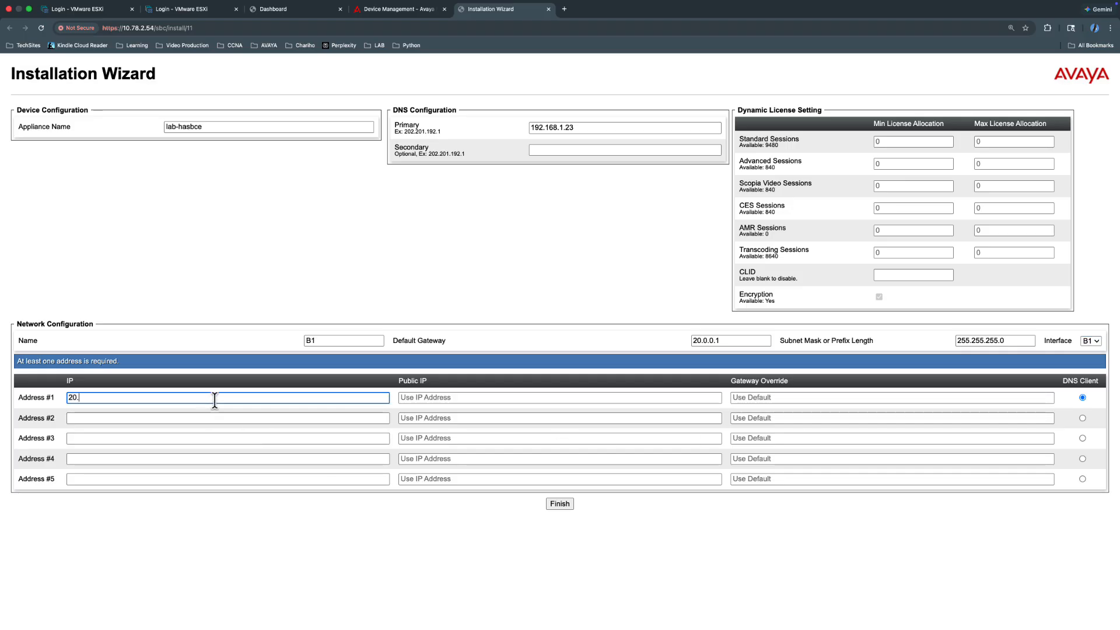
{"action": "type", "text": "0.0.2"}
{"action": "left_click", "coordinate": [563, 507]}
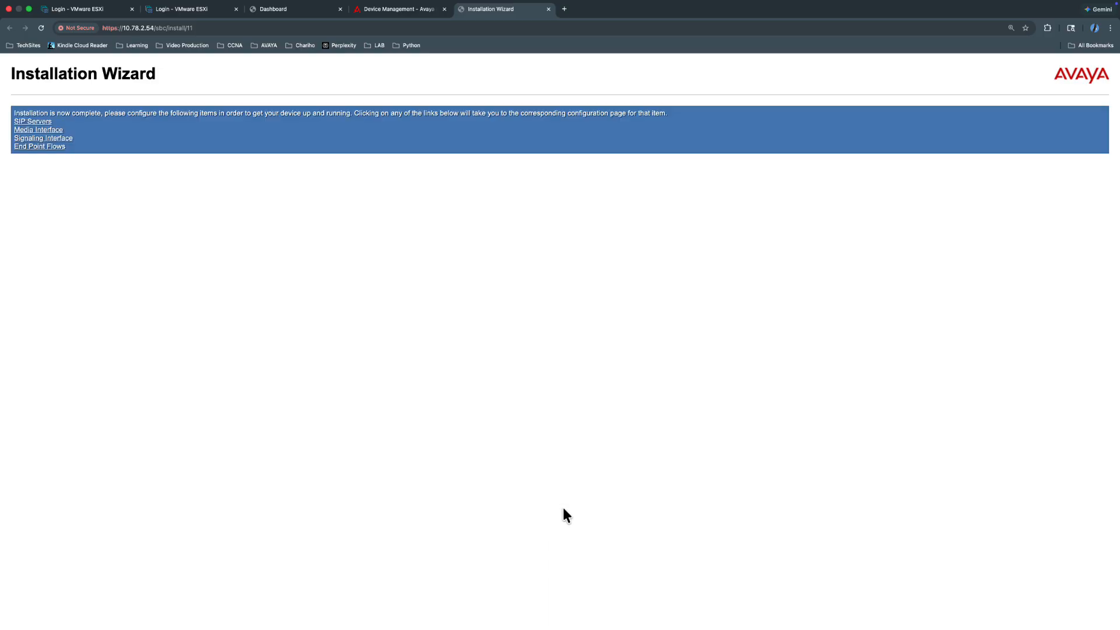
{"action": "key", "text": "super+w"}
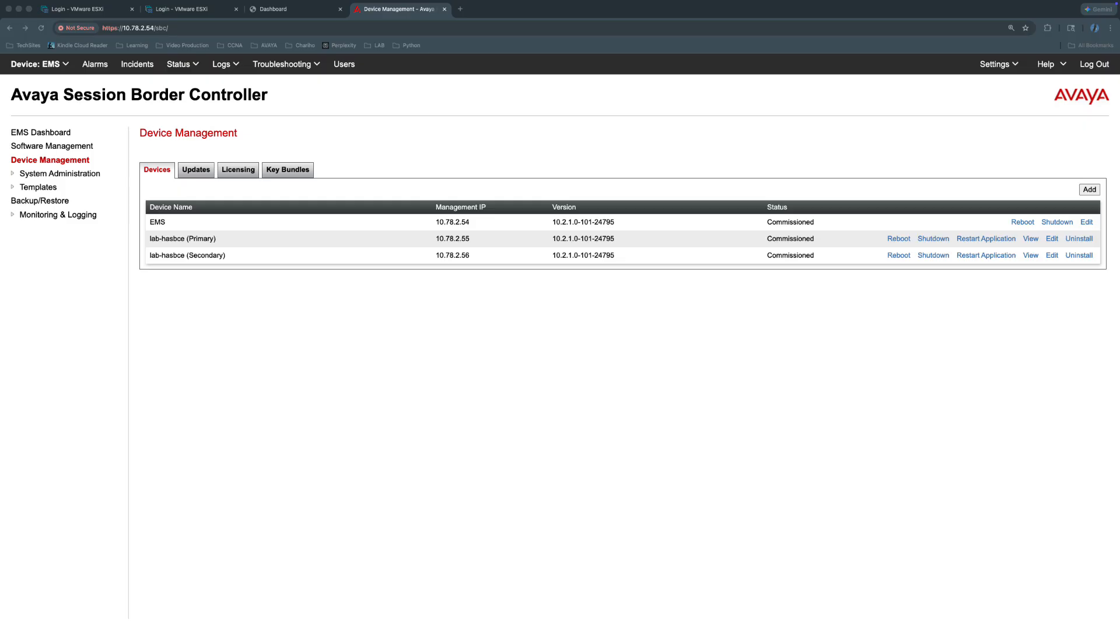